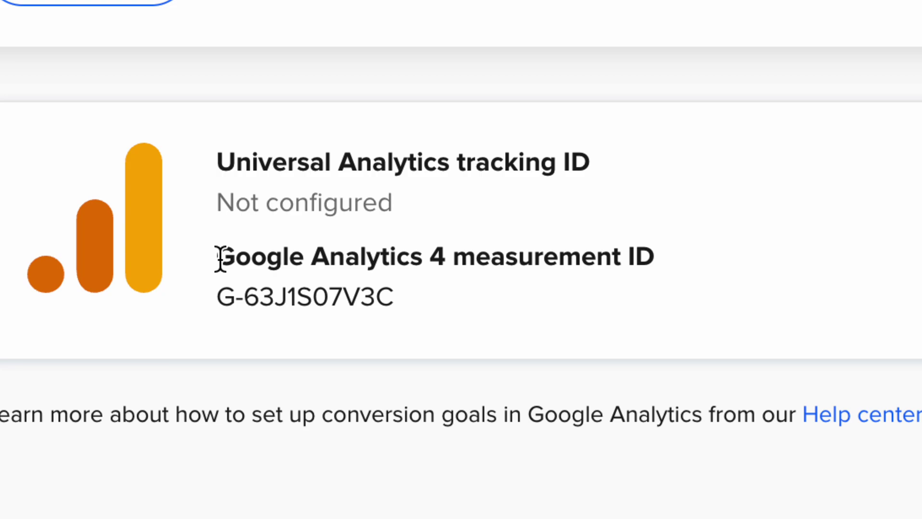
# Step: Highlight the Google Analytics 4 measurement ID heading and value on the Calendly integration card
pyautogui.moveTo(220, 259); pyautogui.dragTo(698, 262)
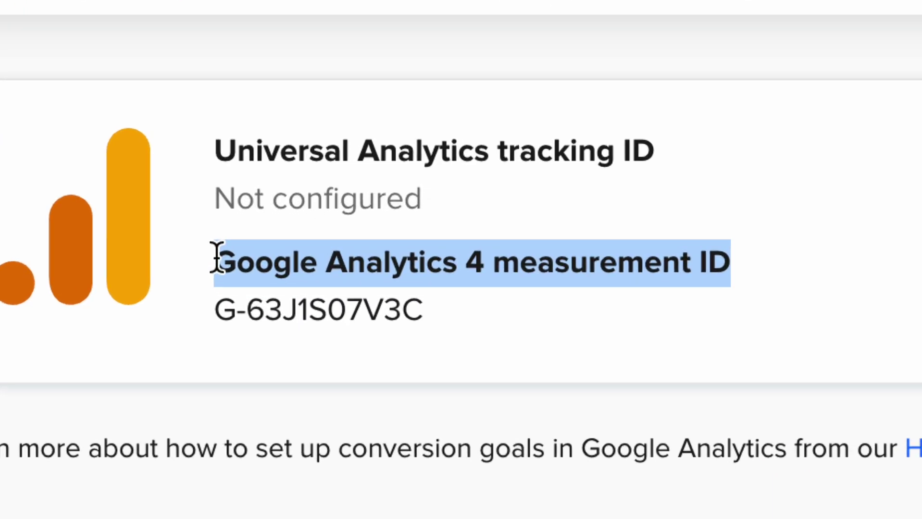
pyautogui.click(218, 260)
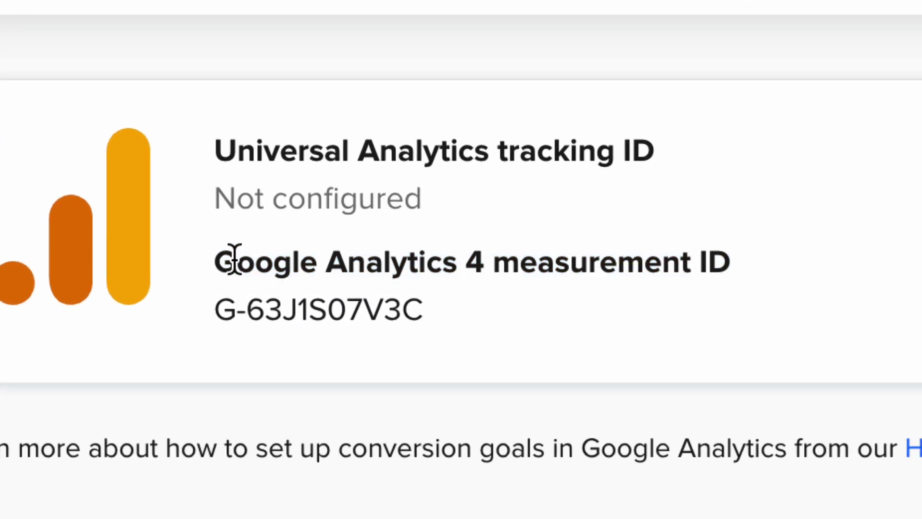
pyautogui.moveTo(234, 260); pyautogui.dragTo(456, 323)
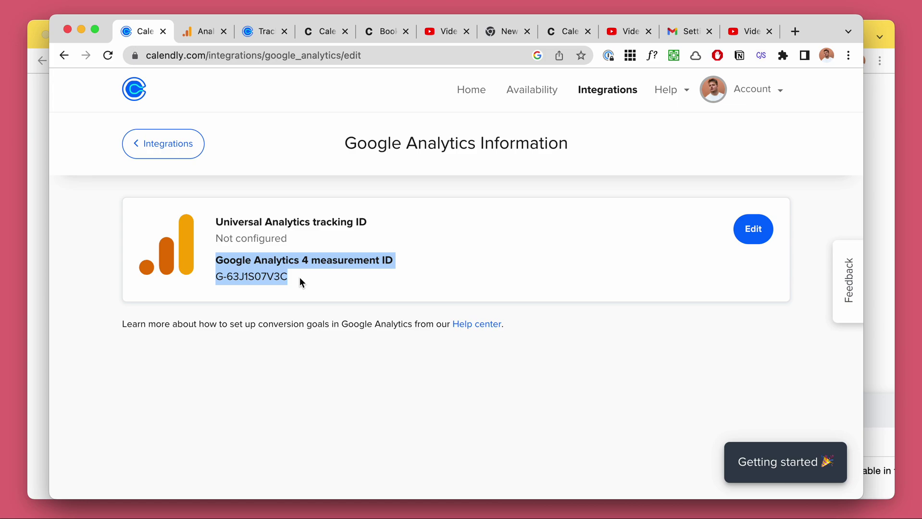
pyautogui.click(299, 278)
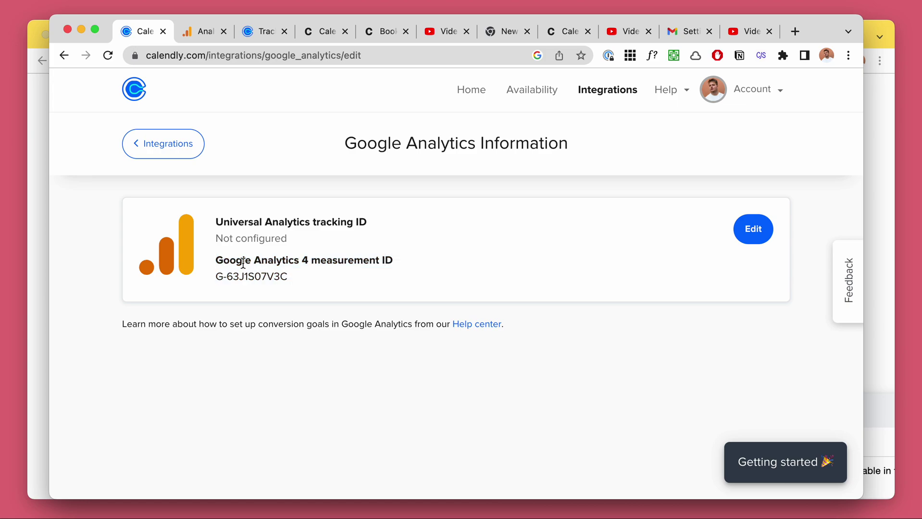
pyautogui.moveTo(216, 259); pyautogui.dragTo(308, 270)
pyautogui.click(308, 272)
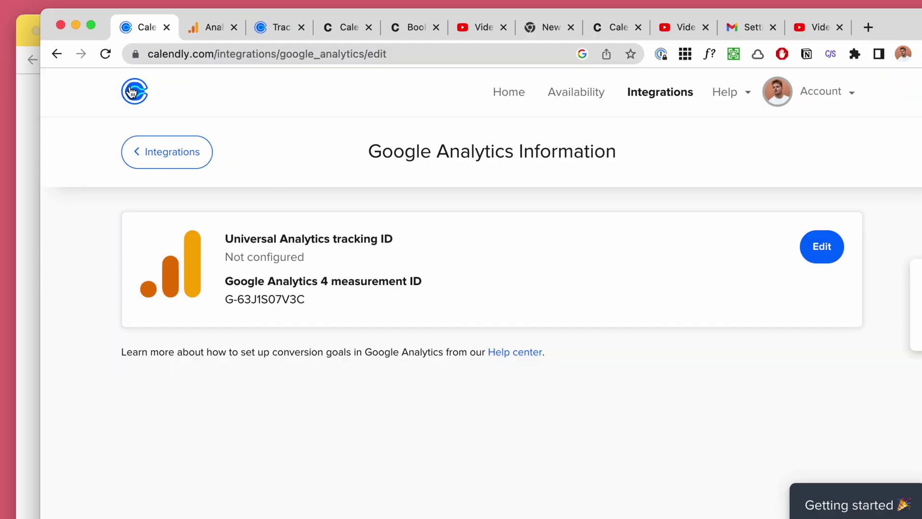
pyautogui.moveTo(324, 289); pyautogui.dragTo(225, 236)
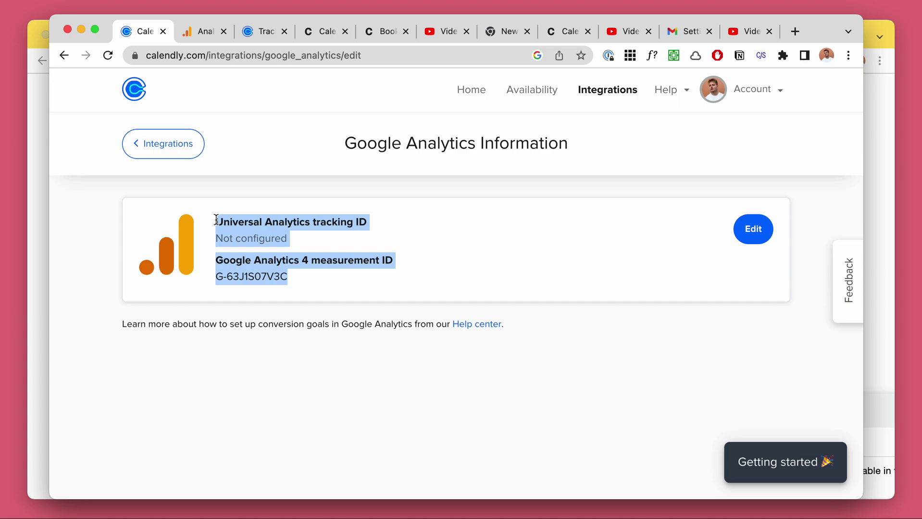
pyautogui.moveTo(313, 279)
pyautogui.mouseDown()
pyautogui.moveTo(217, 258)
pyautogui.moveTo(327, 265)
pyautogui.moveTo(216, 277)
pyautogui.moveTo(304, 278)
pyautogui.mouseUp()
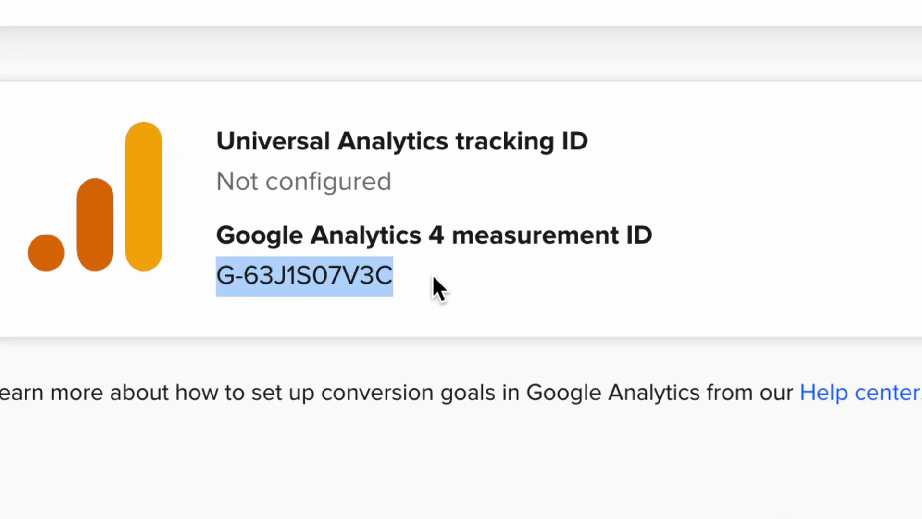
pyautogui.moveTo(428, 276); pyautogui.dragTo(222, 272)
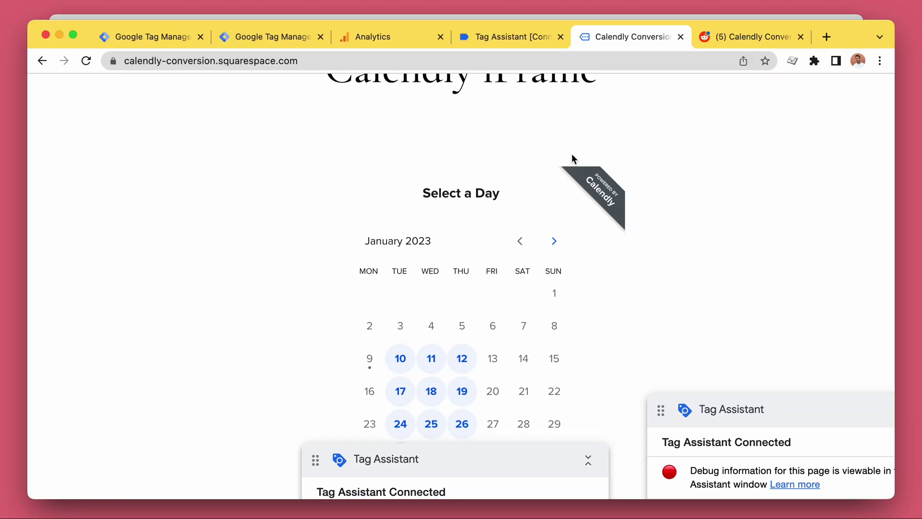
# Step: Drag the Tag Assistant overlay lower to uncover the calendar and re-highlight the measurement ID
pyautogui.scroll(-1, 812, 192)
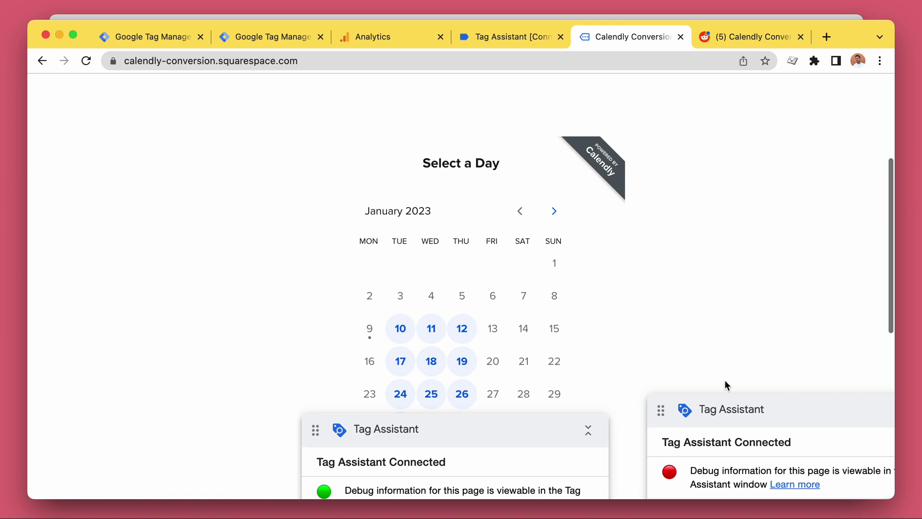
pyautogui.moveTo(544, 422); pyautogui.dragTo(595, 469)
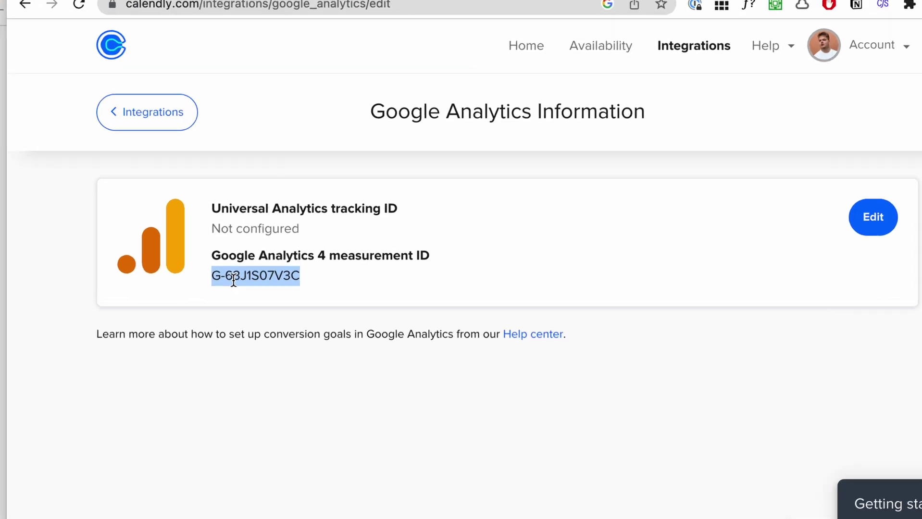
pyautogui.moveTo(206, 272); pyautogui.dragTo(312, 275)
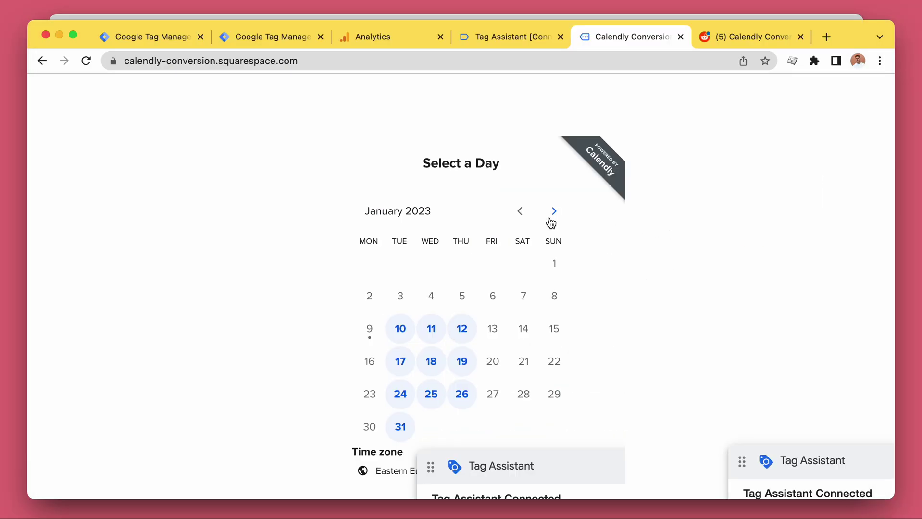
pyautogui.scroll(-2, 705, 279)
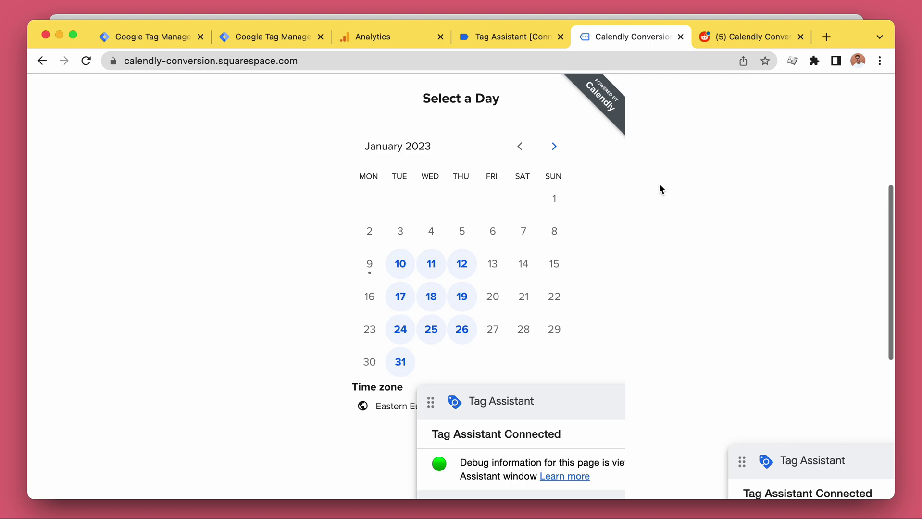
pyautogui.scroll(2, 700, 212)
# Step: Inspect the embedded Calendly booking widget's markup with the DevTools element picker
pyautogui.press('super+shift+c')
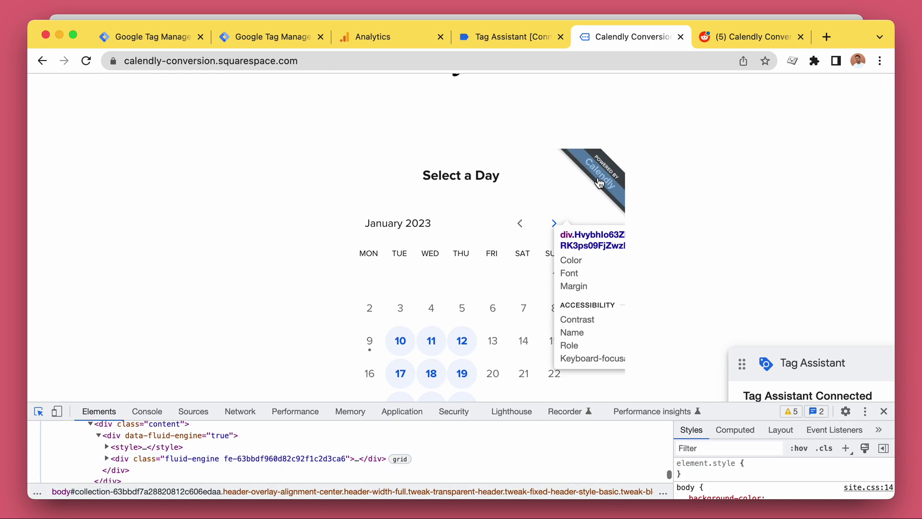
pyautogui.click(532, 160)
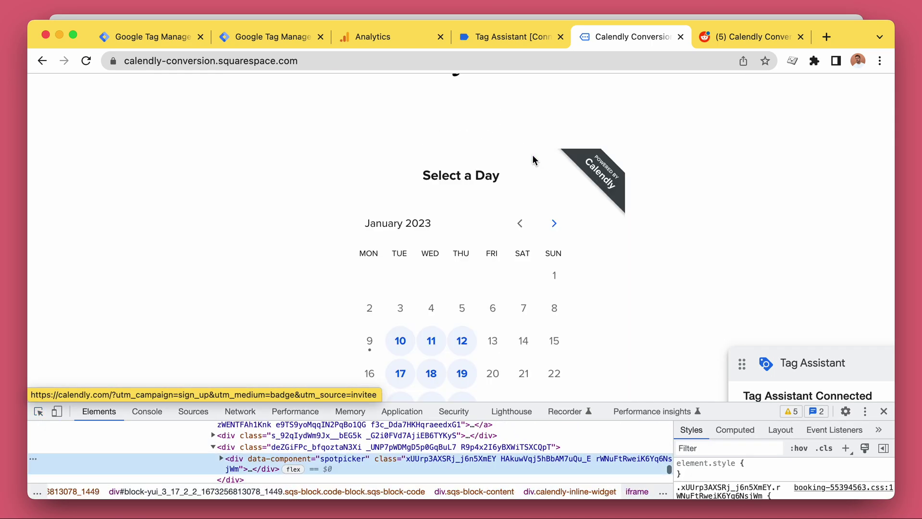
pyautogui.moveTo(347, 404); pyautogui.dragTo(347, 301)
pyautogui.scroll(2, 346, 350)
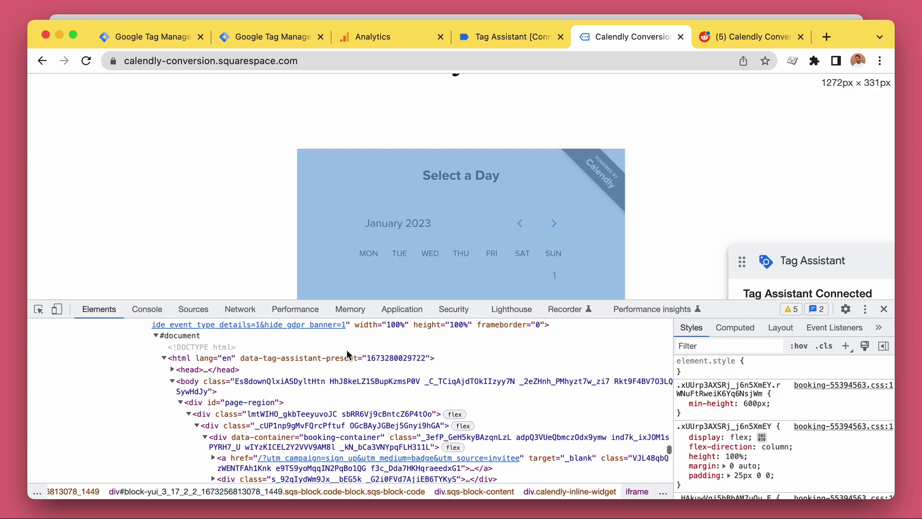
pyautogui.scroll(2, 346, 354)
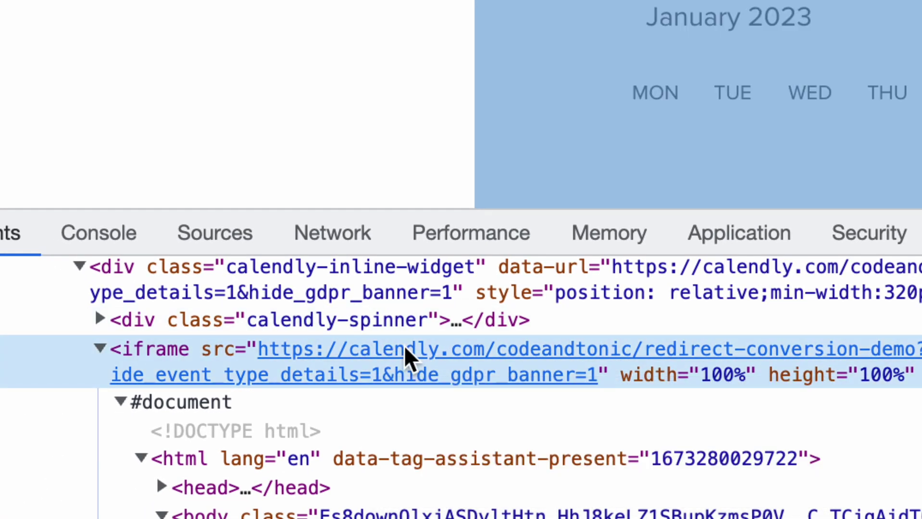
# Step: Copy the Calendly iframe's source URL and load it as a standalone page in a new tab
pyautogui.doubleClick(404, 350)
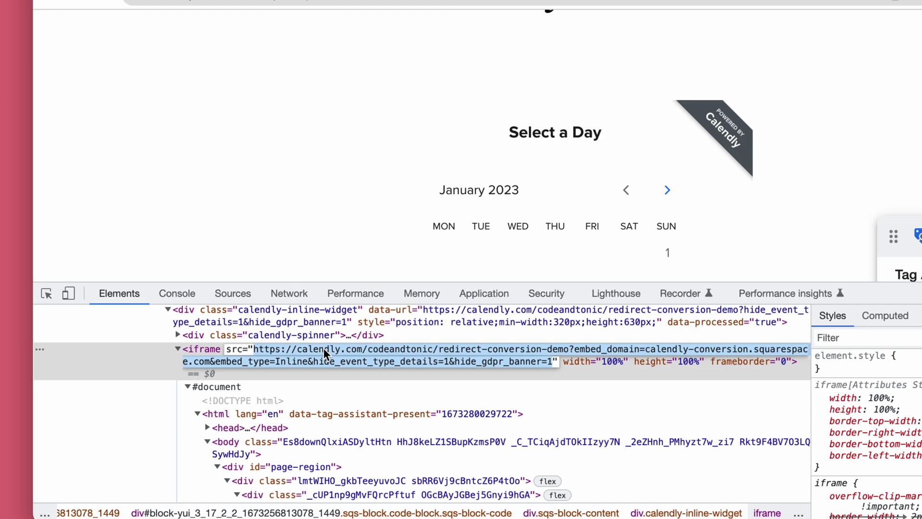
pyautogui.press('super+c')
pyautogui.press('super+t')
pyautogui.press('super+v')
pyautogui.press('Return')
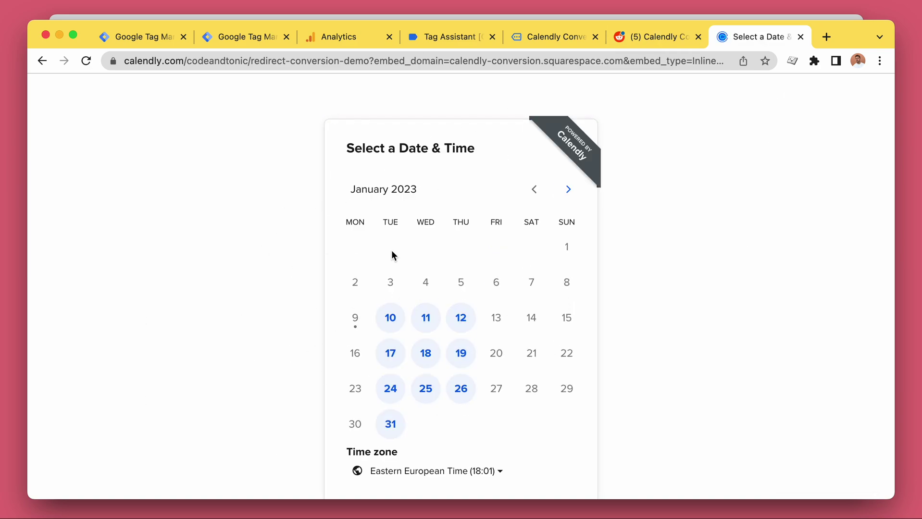
# Step: Close the standalone Calendly tab and DevTools, returning to the Squarespace page
pyautogui.press('super+w')
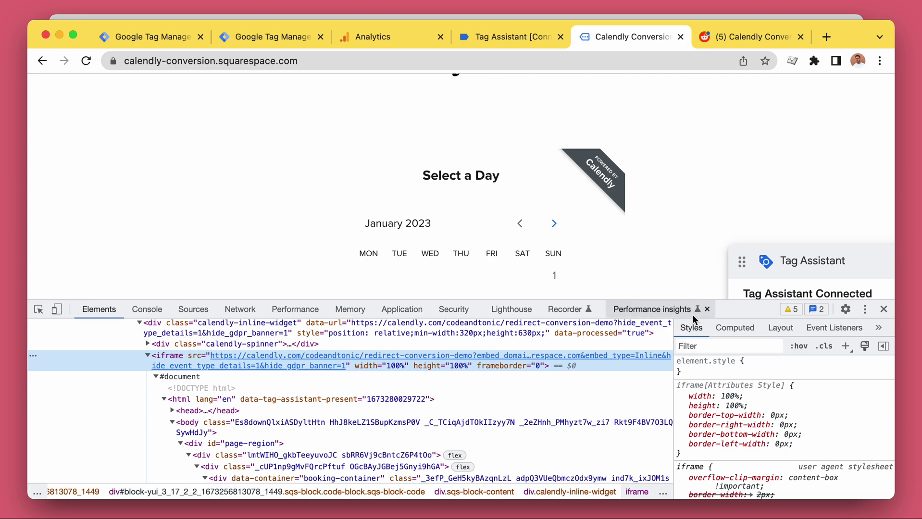
pyautogui.press('super+alt+i')
pyautogui.click(351, 181)
pyautogui.scroll(5, 289, 166)
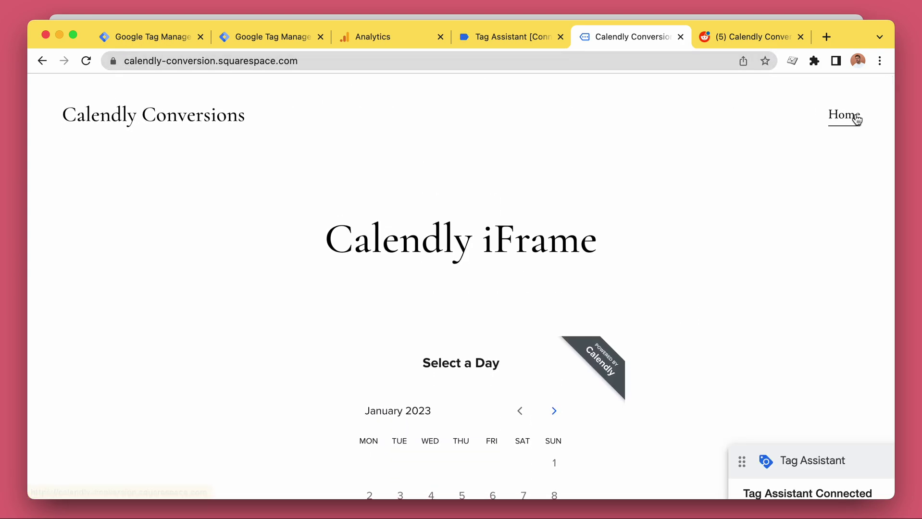
# Step: Enlarge the Chrome window to fill the screen so the January 2023 calendar is fully visible
pyautogui.scroll(-5, 174, 140)
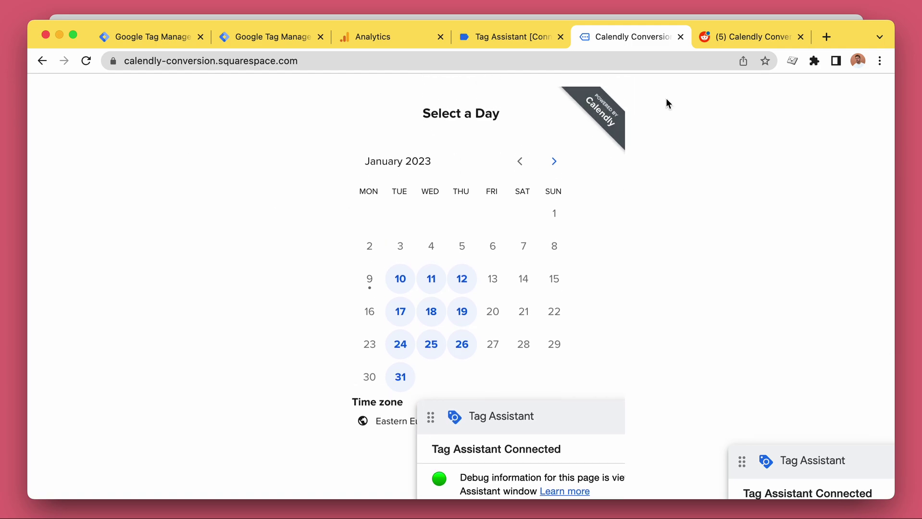
pyautogui.moveTo(882, 14); pyautogui.dragTo(890, 15)
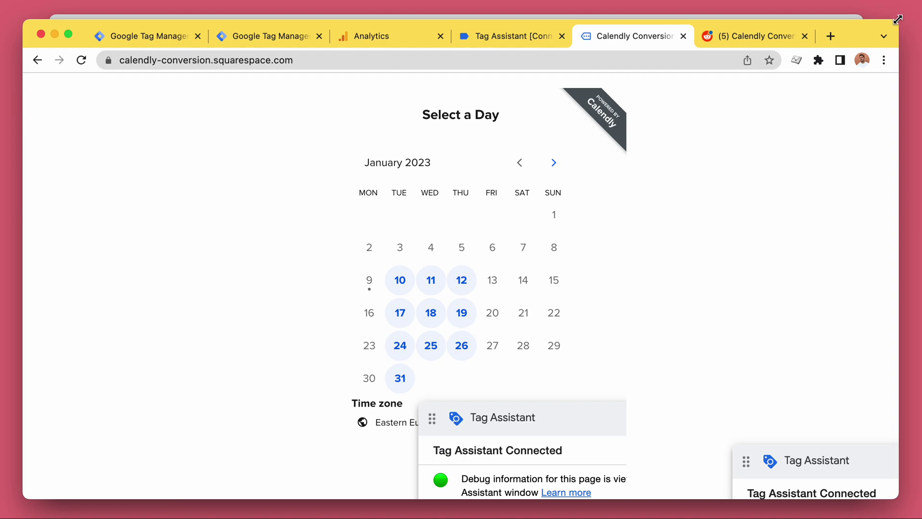
pyautogui.doubleClick(882, 21)
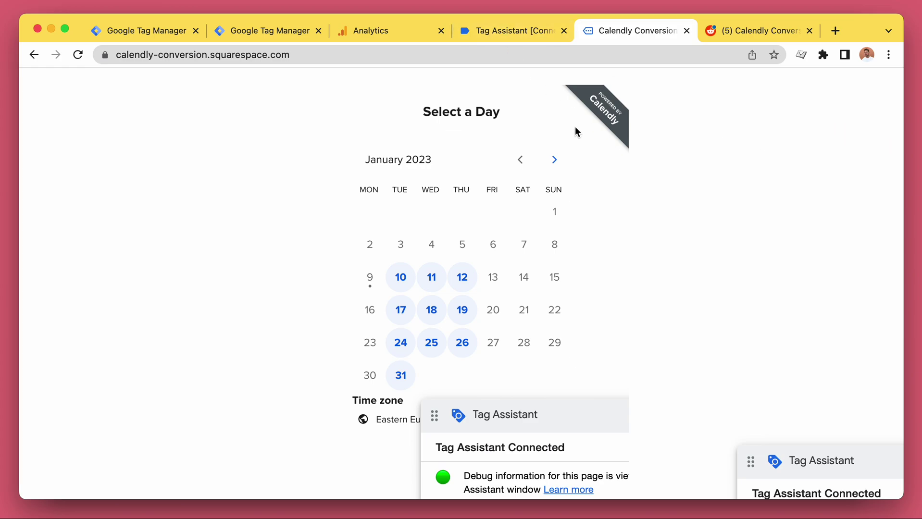
# Step: Highlight the _ga cookie names in the GA4 cookie usage article, then bring the Calendly window forward
pyautogui.press('super+grave')
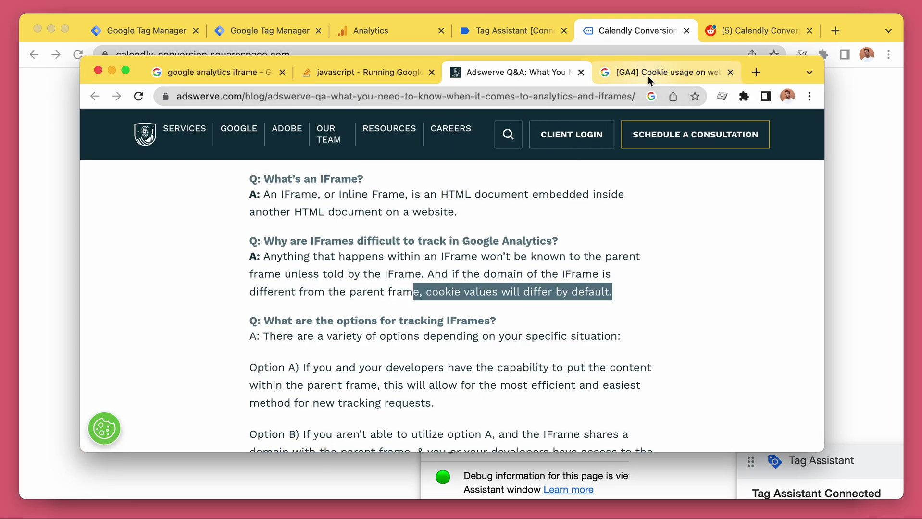
pyautogui.click(648, 74)
pyautogui.scroll(4, 216, 276)
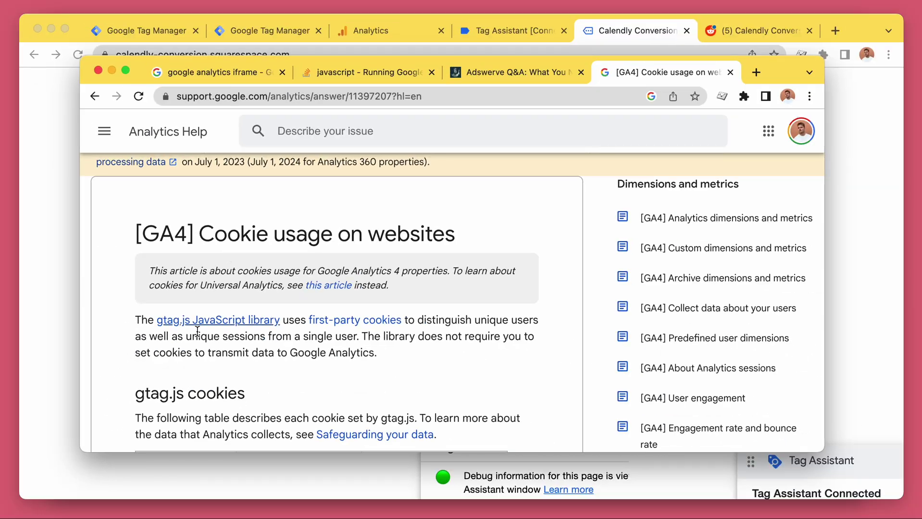
pyautogui.scroll(-3, 225, 244)
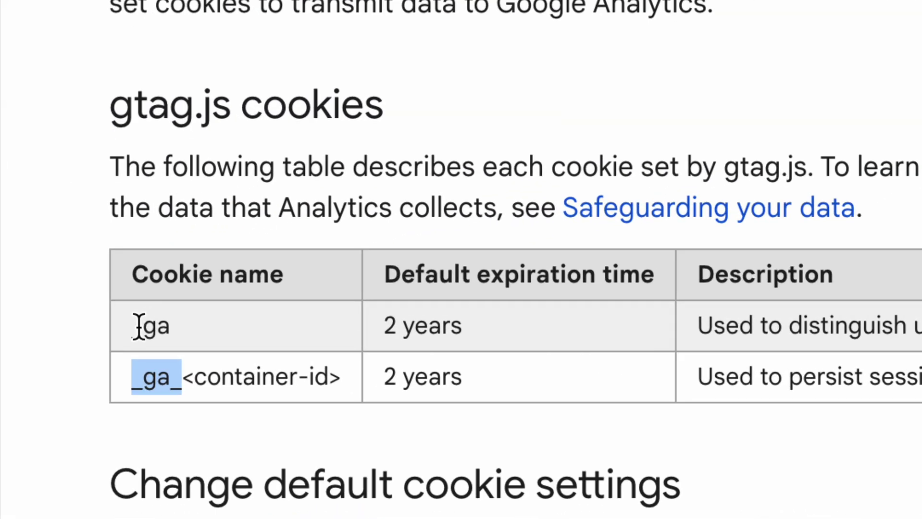
pyautogui.moveTo(140, 323); pyautogui.dragTo(176, 325)
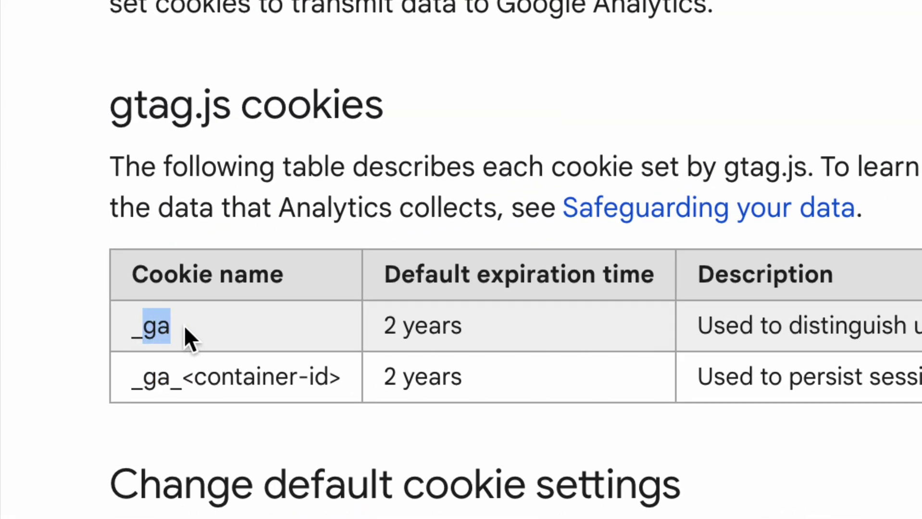
pyautogui.moveTo(135, 369); pyautogui.dragTo(171, 370)
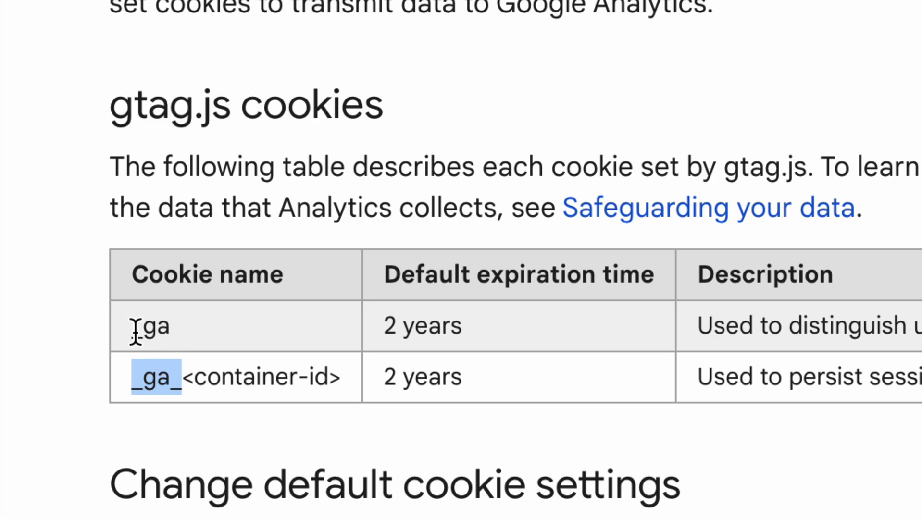
pyautogui.moveTo(134, 328); pyautogui.dragTo(181, 328)
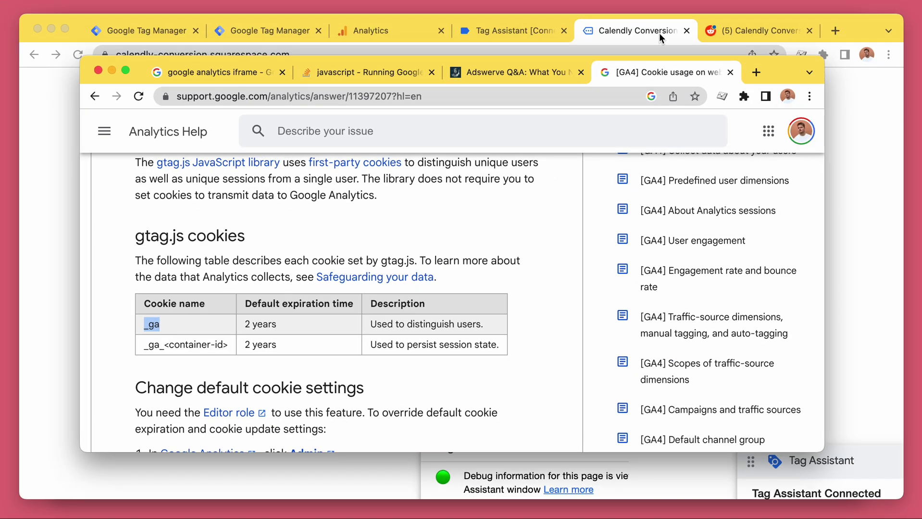
pyautogui.click(661, 36)
# Step: Show the Squarespace site's cookies in DevTools, filtered to _ga
pyautogui.press('super+alt+i')
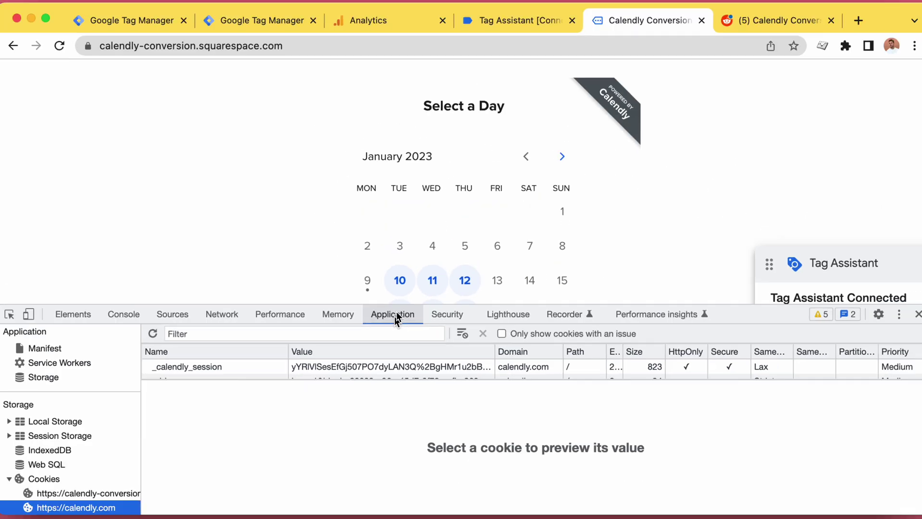
pyautogui.scroll(-1, 83, 455)
pyautogui.scroll(-1, 82, 455)
pyautogui.click(71, 431)
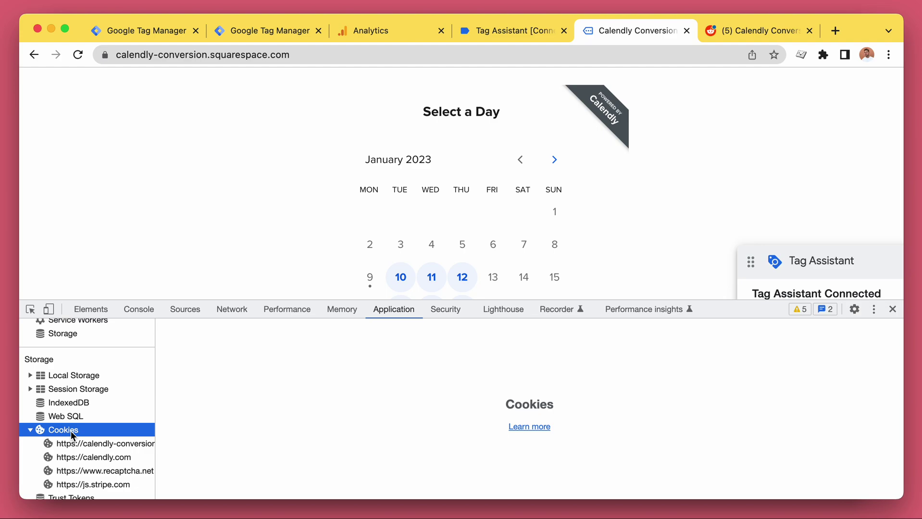
pyautogui.click(83, 445)
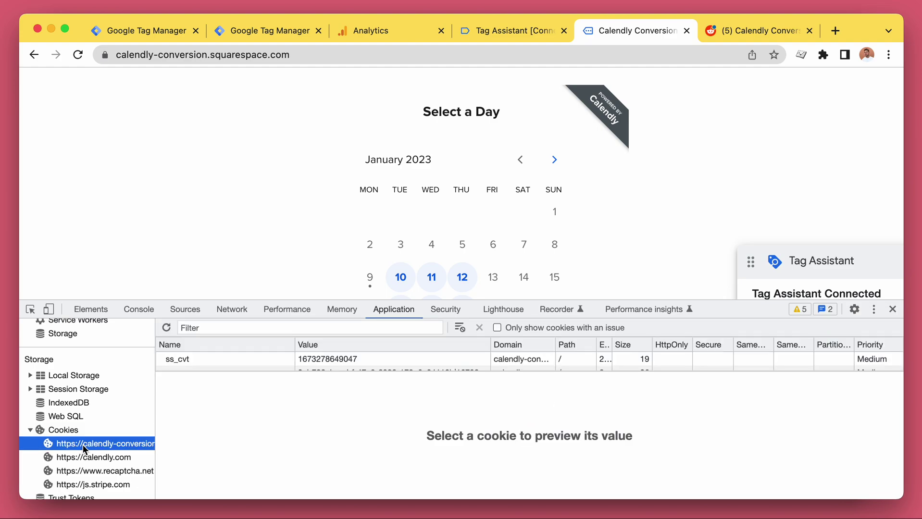
pyautogui.click(360, 327)
pyautogui.write('_ga')
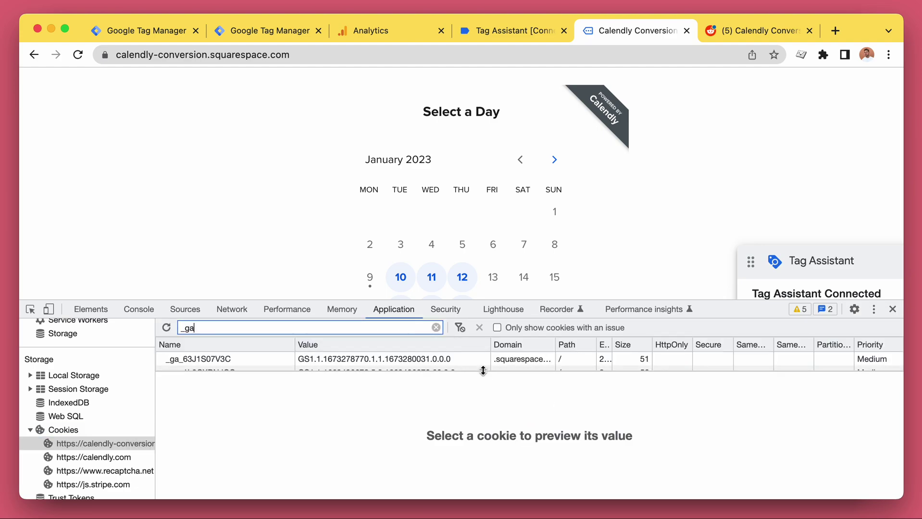
pyautogui.moveTo(483, 371); pyautogui.dragTo(480, 463)
# Step: Copy the site's _ga cookie value into the address bar after '='
pyautogui.click(232, 387)
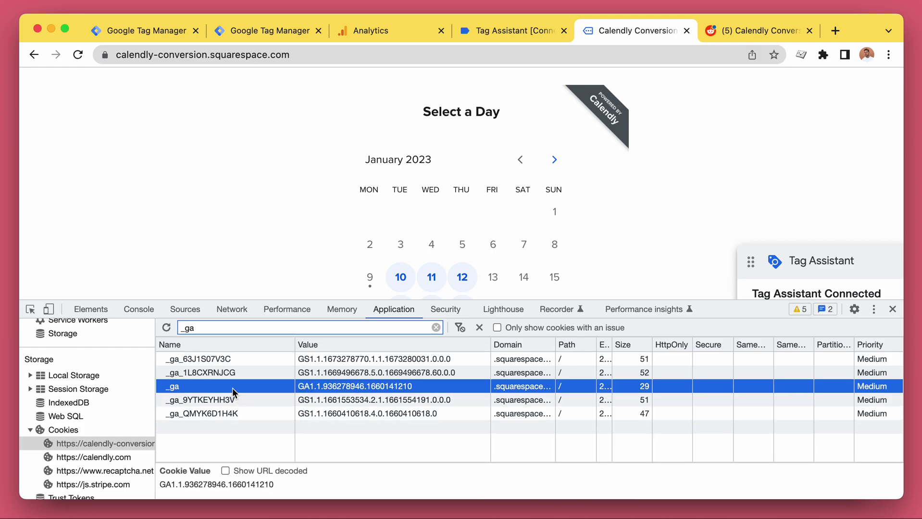
pyautogui.doubleClick(335, 385)
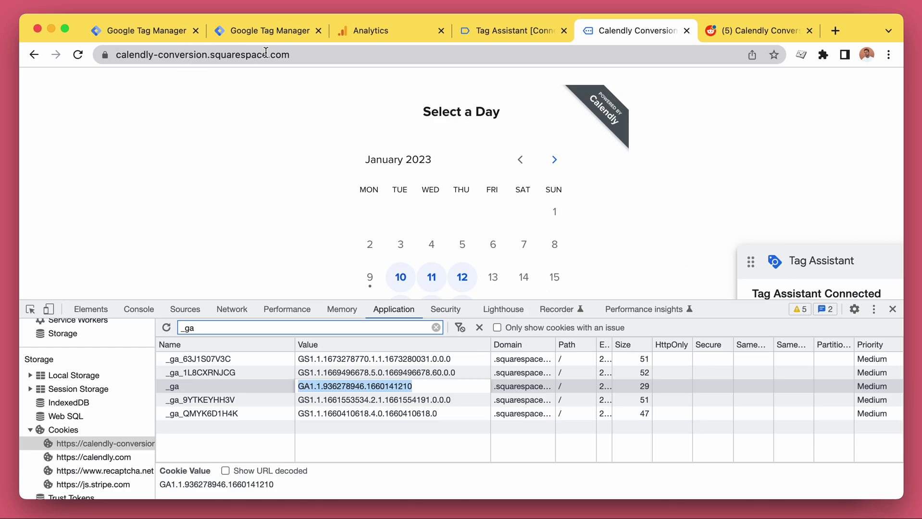
pyautogui.click(266, 54)
pyautogui.click(313, 55)
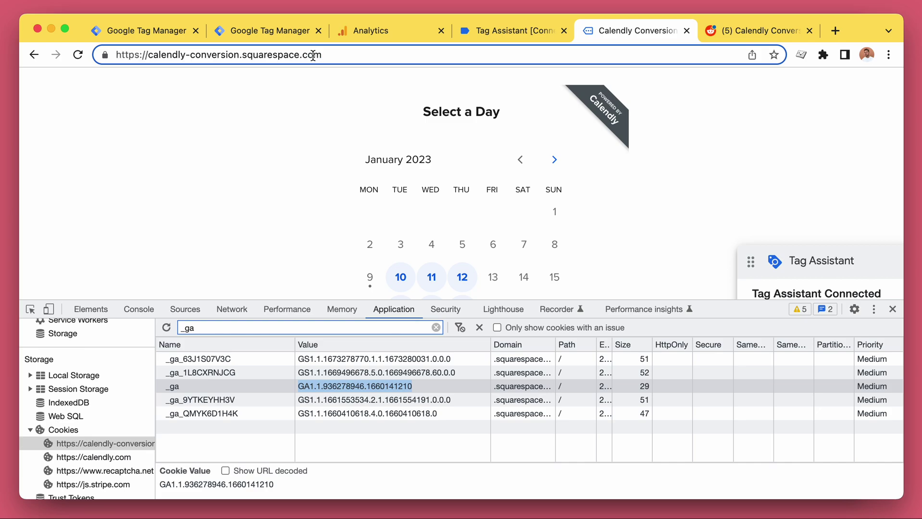
pyautogui.write('=')
pyautogui.press('super+v')
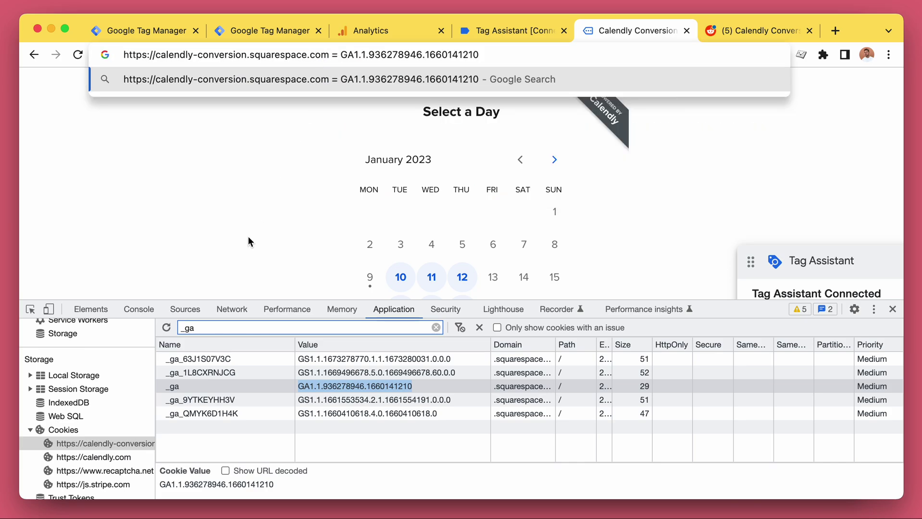
pyautogui.click(247, 236)
# Step: Select calendly.com's own _ga cookie value in the cookie list
pyautogui.scroll(-2, 52, 423)
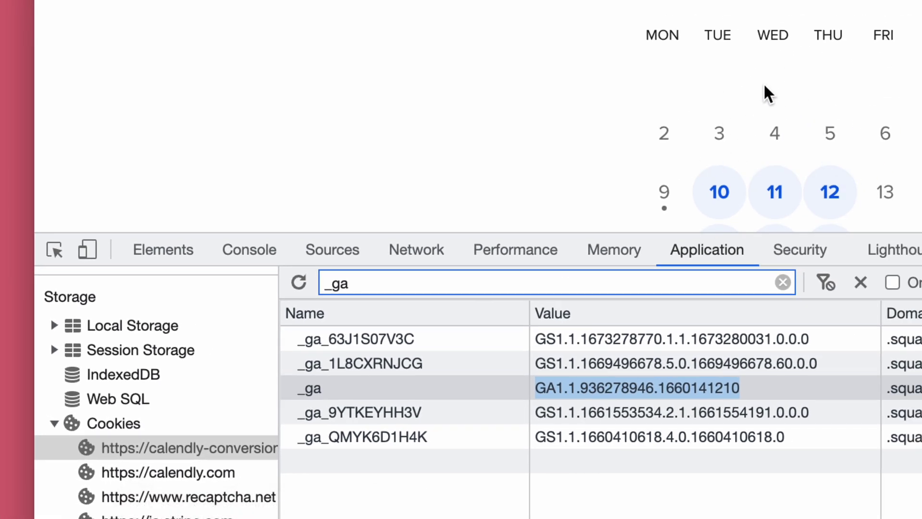
pyautogui.click(137, 472)
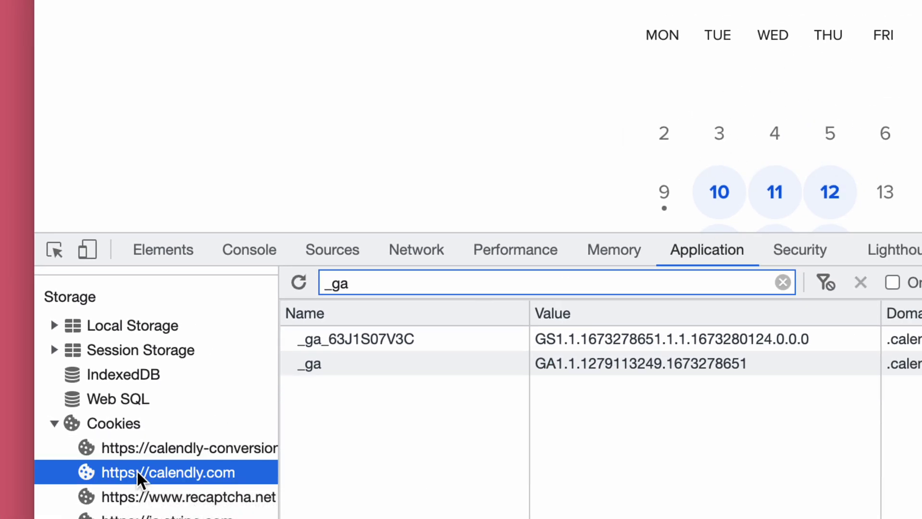
pyautogui.click(393, 282)
pyautogui.click(580, 362)
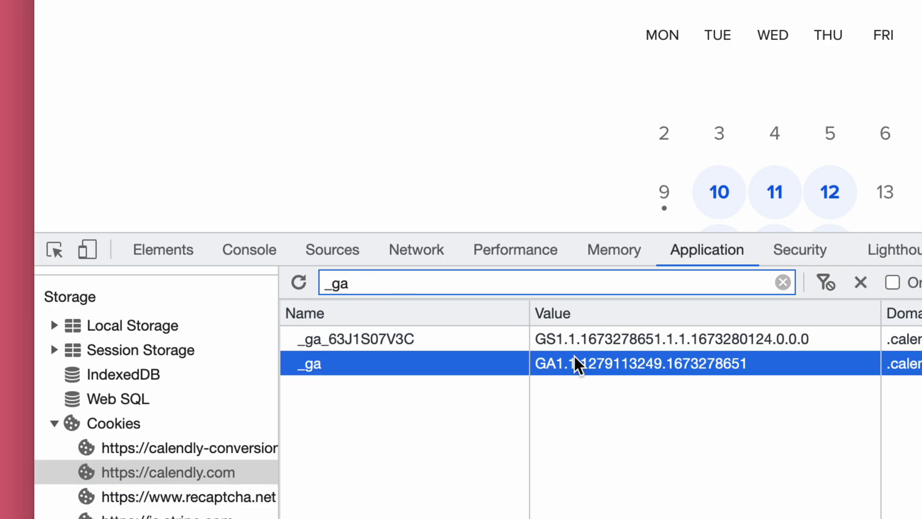
pyautogui.click(577, 364)
pyautogui.press('super+c')
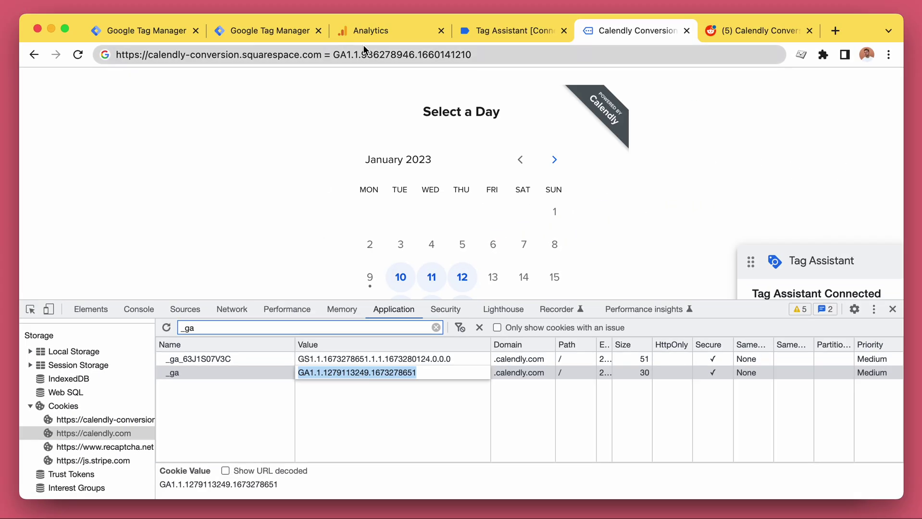
# Step: Append 'CALENDLY =' and Calendly's _ga value to the URL note, comparing final digits 651 and 210
pyautogui.click(363, 48)
pyautogui.click(502, 56)
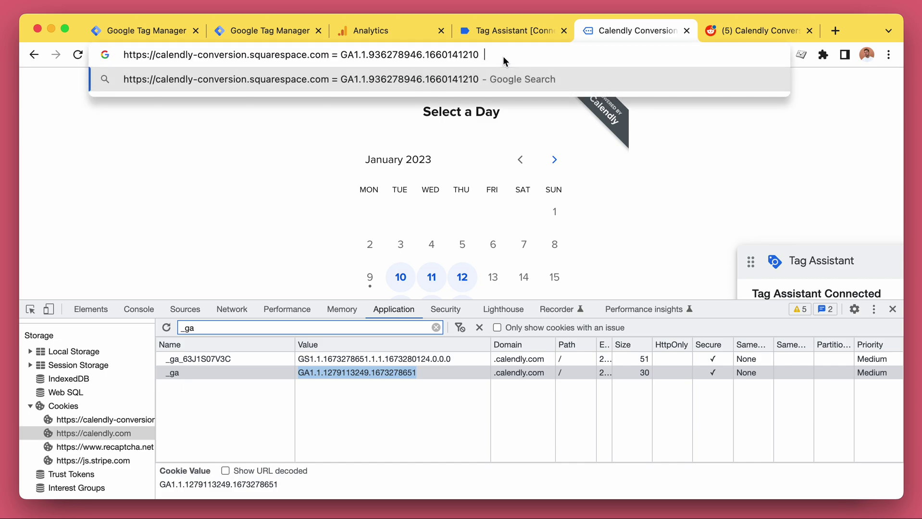
pyautogui.write('CALENDLY')
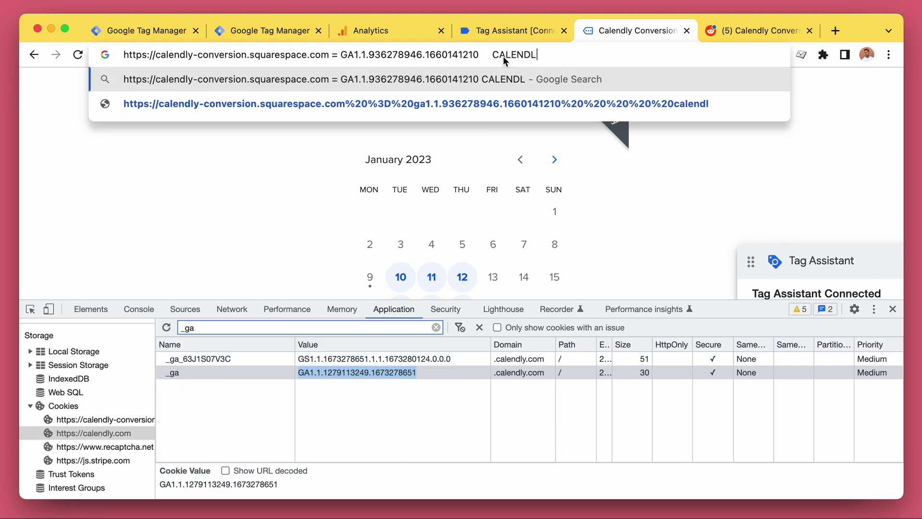
pyautogui.write(' =')
pyautogui.press('super+v')
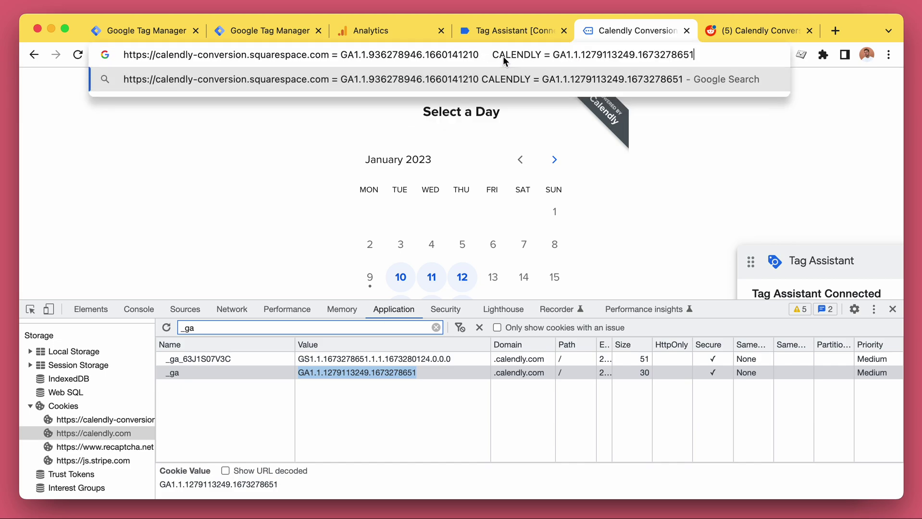
pyautogui.click(765, 87)
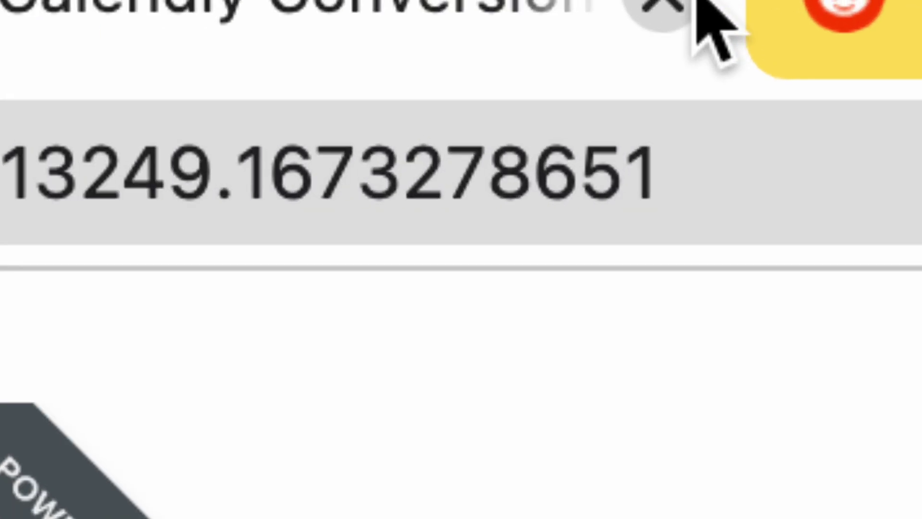
pyautogui.moveTo(534, 158); pyautogui.dragTo(632, 159)
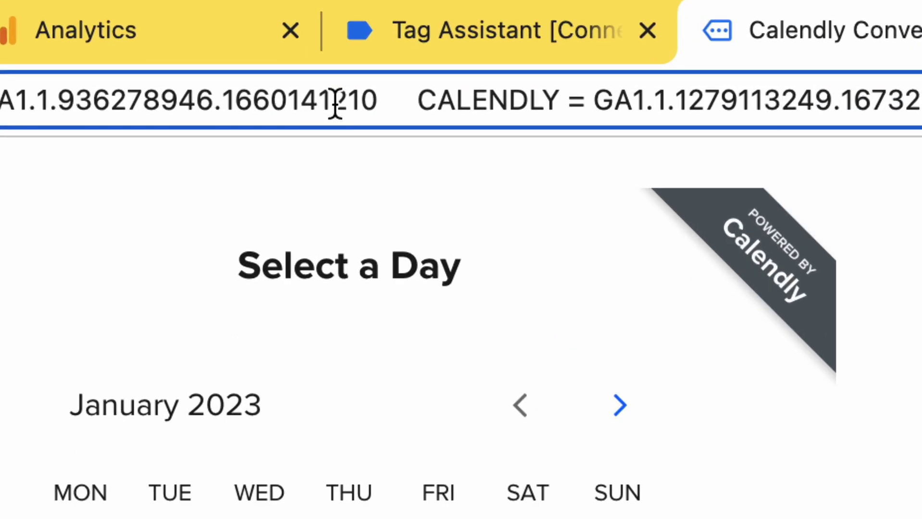
pyautogui.moveTo(321, 95); pyautogui.dragTo(343, 96)
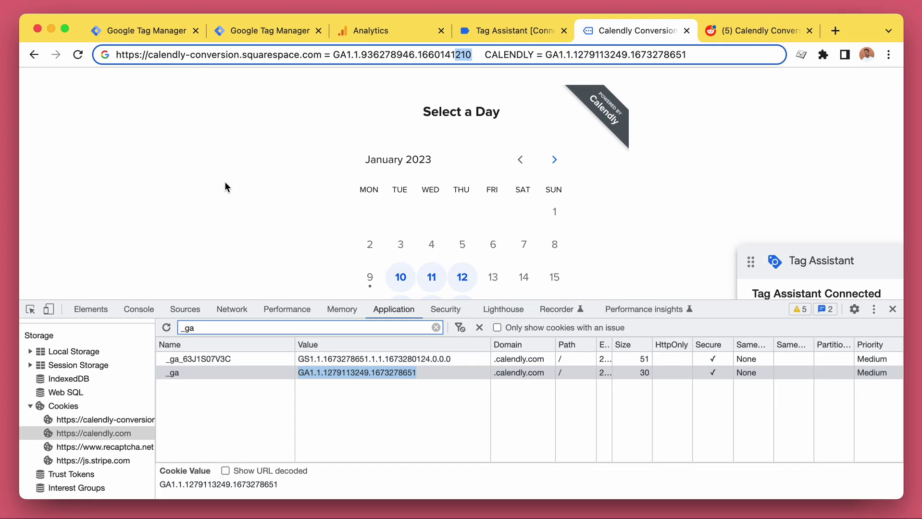
pyautogui.click(228, 201)
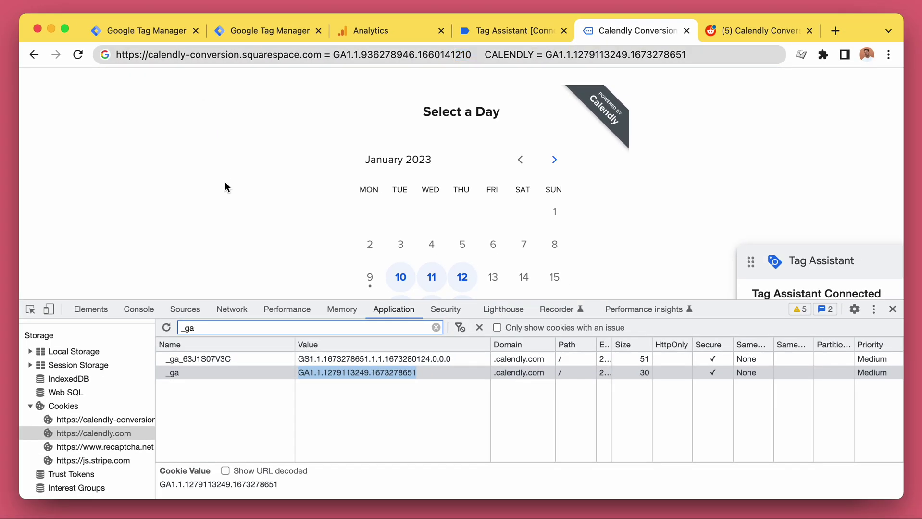
# Step: Close developer tools, scroll the calendar, and switch back to the Analytics Help window
pyautogui.moveTo(750, 312); pyautogui.dragTo(750, 369)
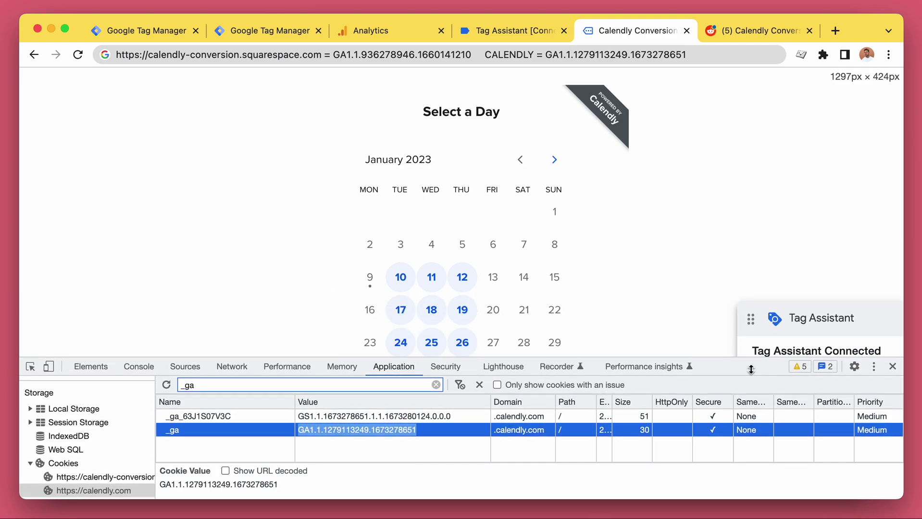
pyautogui.press('super+alt+i')
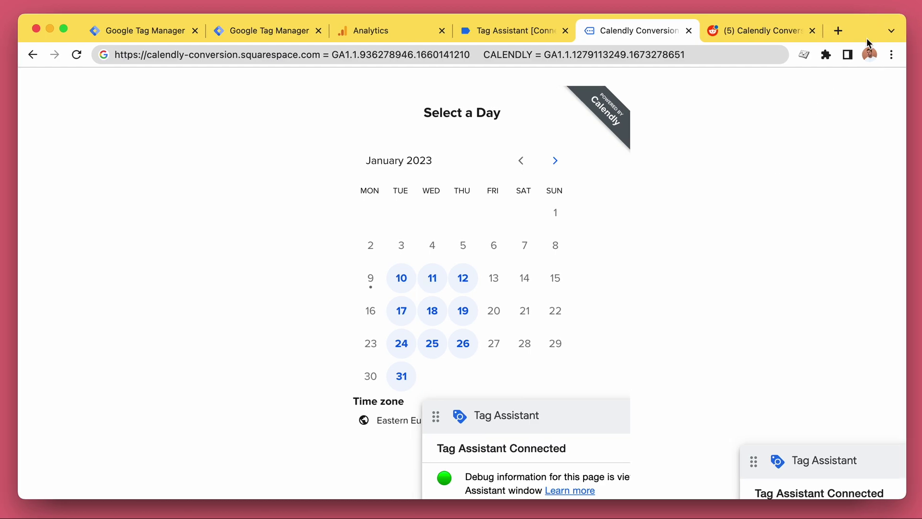
pyautogui.scroll(-2, 531, 225)
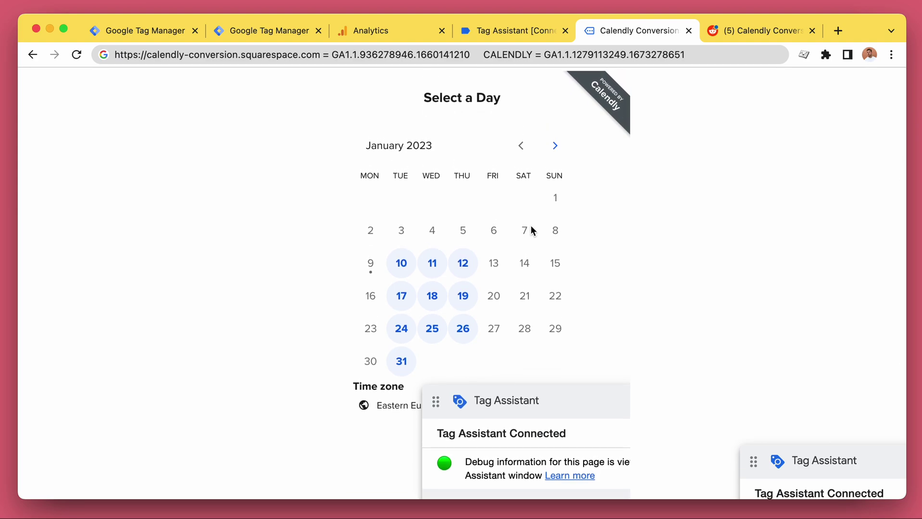
pyautogui.scroll(-1, 530, 226)
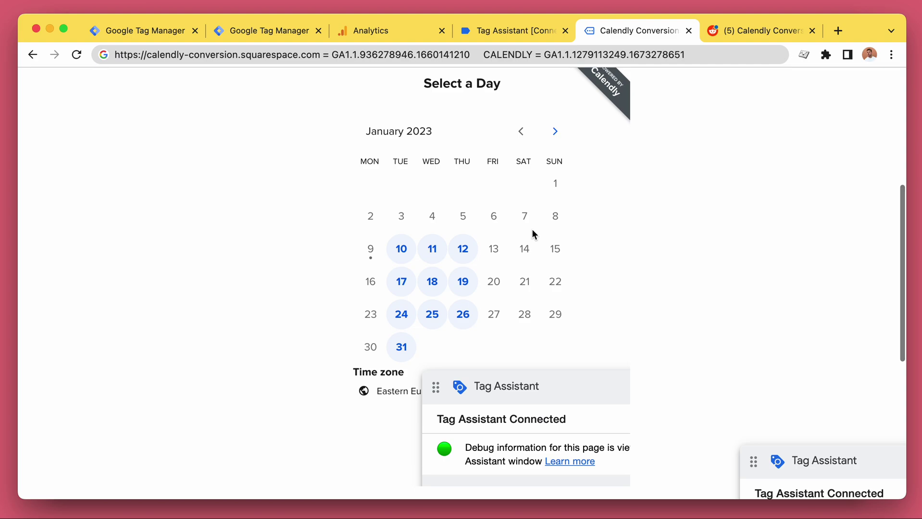
pyautogui.scroll(1, 547, 237)
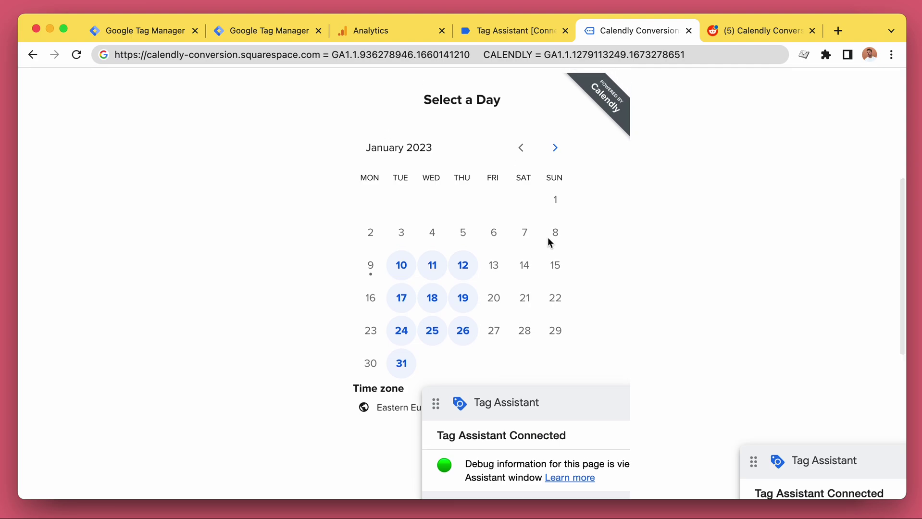
pyautogui.scroll(-1, 547, 237)
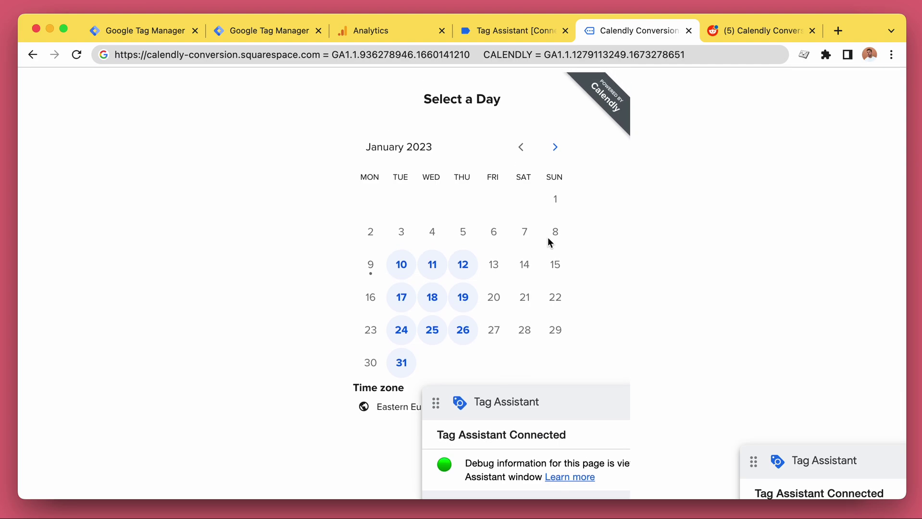
pyautogui.press('super+grave')
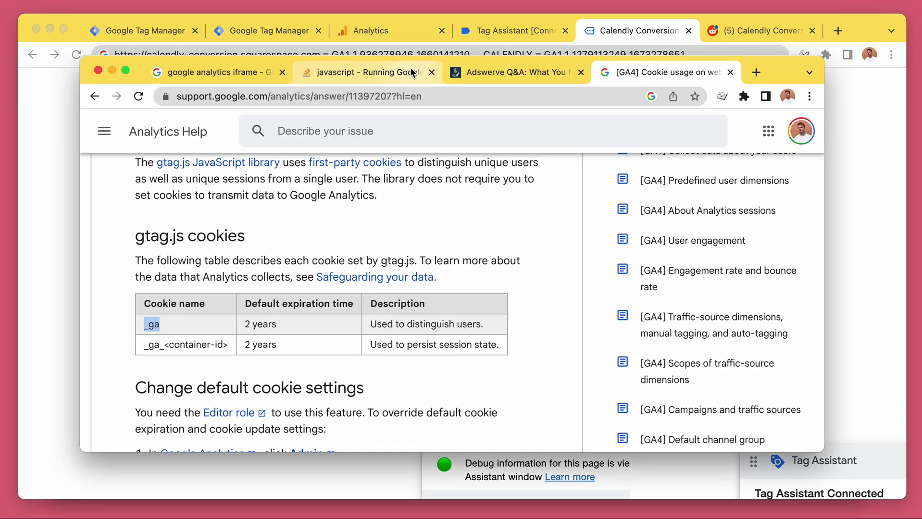
# Step: In the Stack Overflow iframe thread, highlight 'a third-party domain' and 'two sets of GA cookies'
pyautogui.click(410, 73)
pyautogui.click(370, 262)
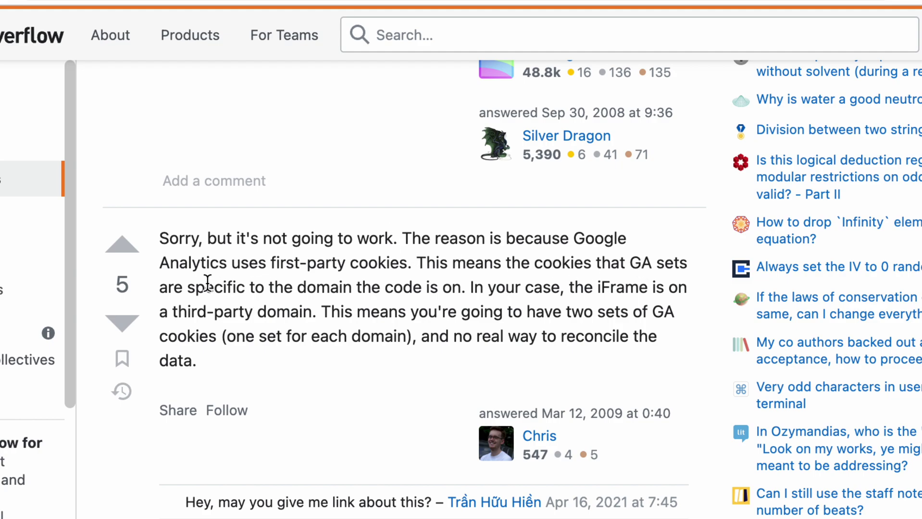
pyautogui.moveTo(205, 284); pyautogui.dragTo(370, 287)
pyautogui.click(379, 288)
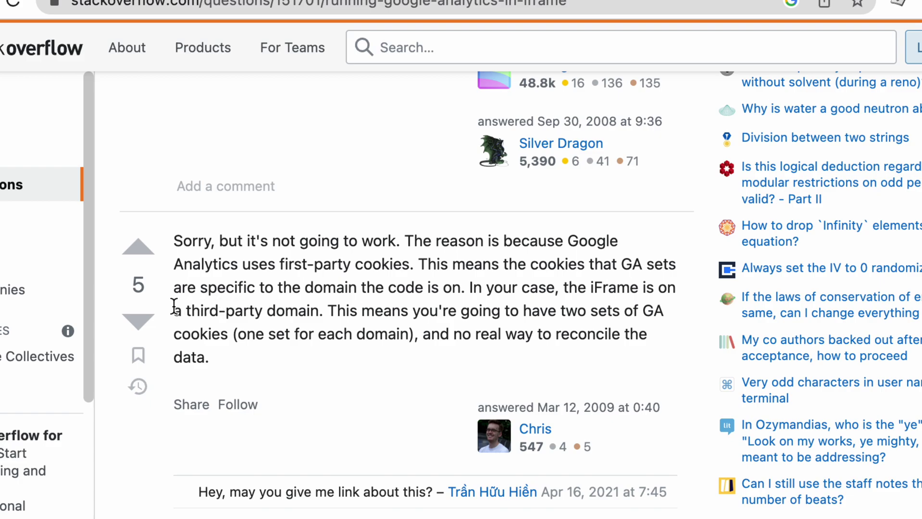
pyautogui.moveTo(323, 309); pyautogui.dragTo(174, 310)
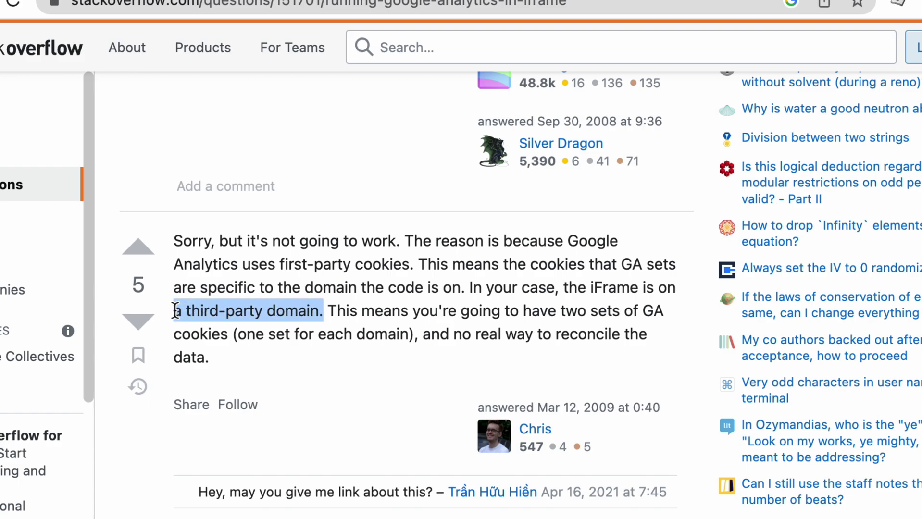
pyautogui.click(339, 309)
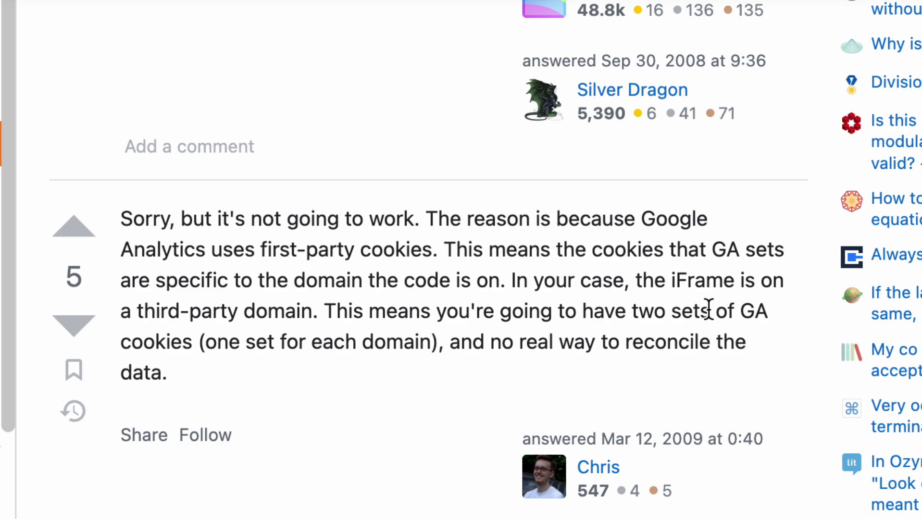
pyautogui.moveTo(631, 307); pyautogui.dragTo(448, 357)
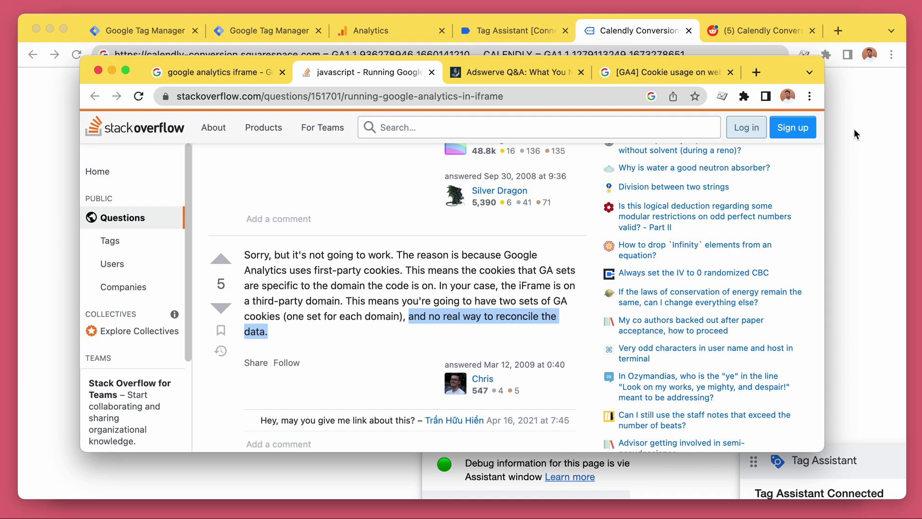
pyautogui.moveTo(825, 63); pyautogui.dragTo(811, 80)
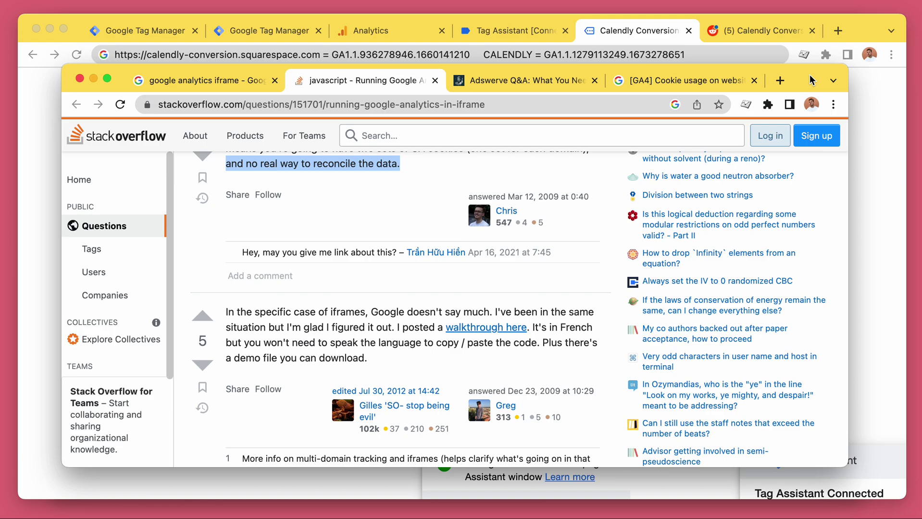
# Step: Highlight the Adswerve answer on tracking iframes, then reopen DevTools on the Calendly page
pyautogui.click(572, 81)
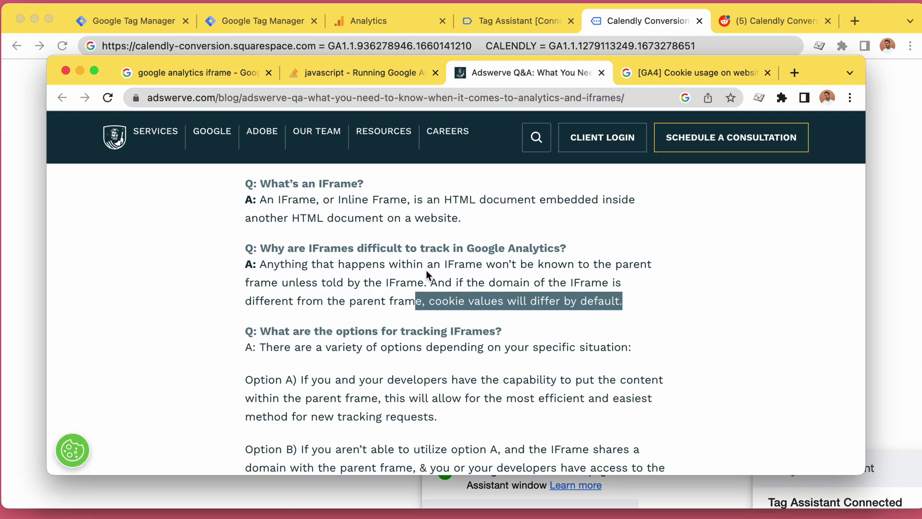
pyautogui.click(426, 272)
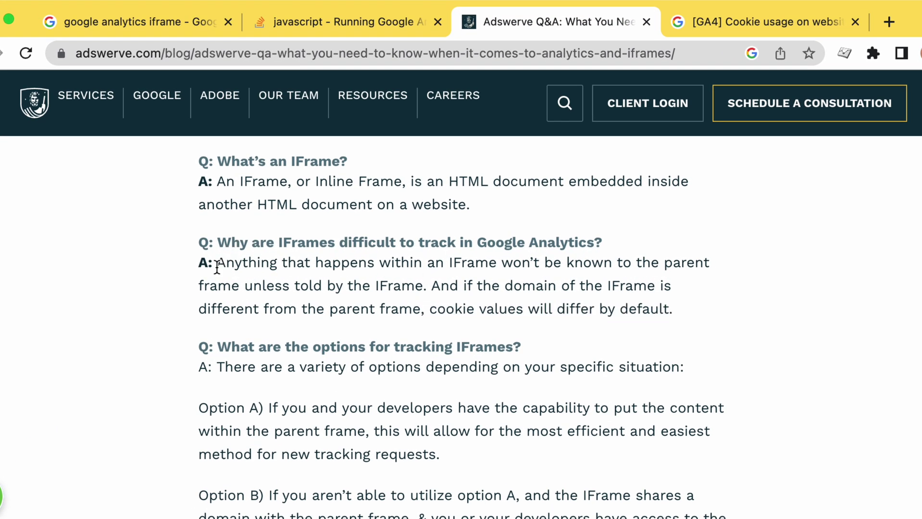
pyautogui.moveTo(217, 265); pyautogui.dragTo(720, 312)
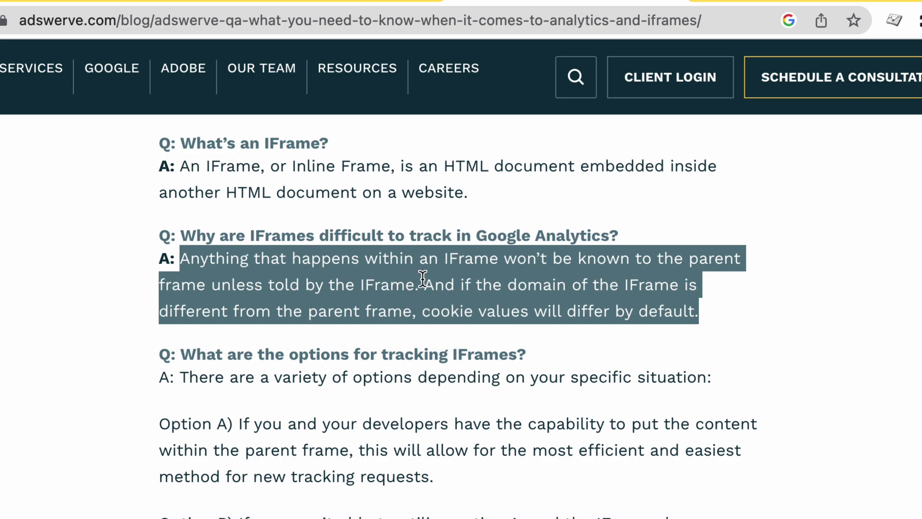
pyautogui.scroll(-1, 474, 279)
pyautogui.scroll(1, 475, 278)
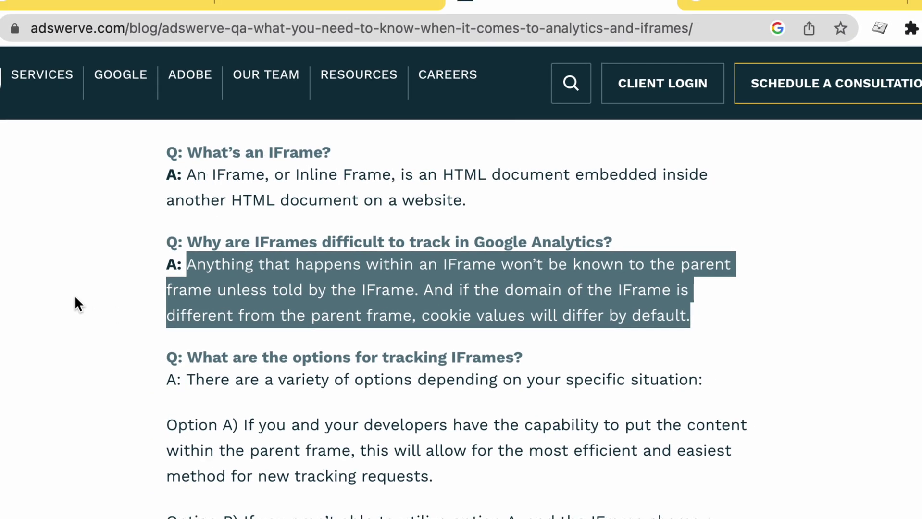
pyautogui.click(432, 297)
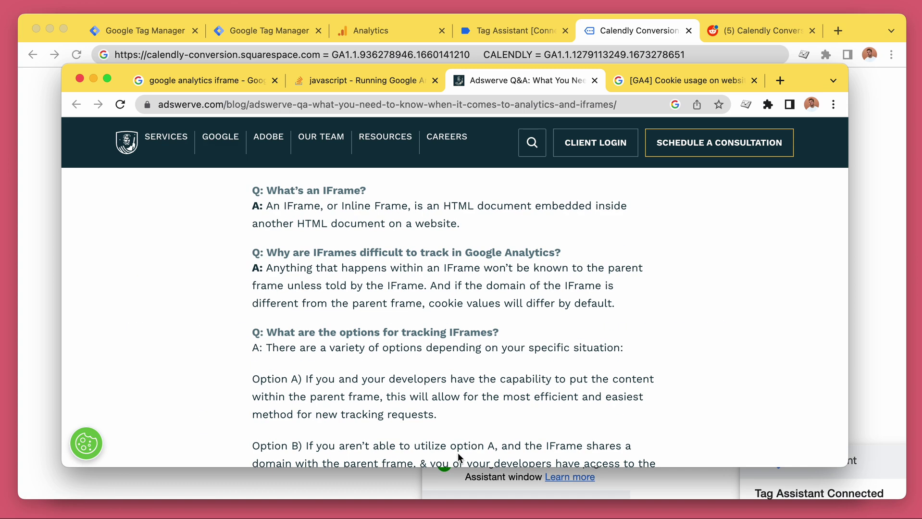
pyautogui.click(458, 467)
pyautogui.press('super+alt+i')
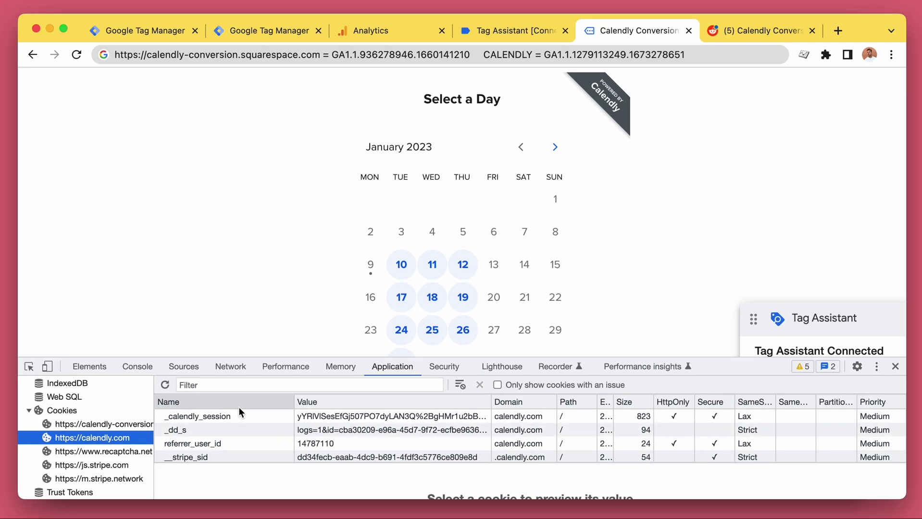
# Step: Close DevTools and switch DebugView to the second Apple debug device
pyautogui.press('super+alt+i')
pyautogui.click(410, 33)
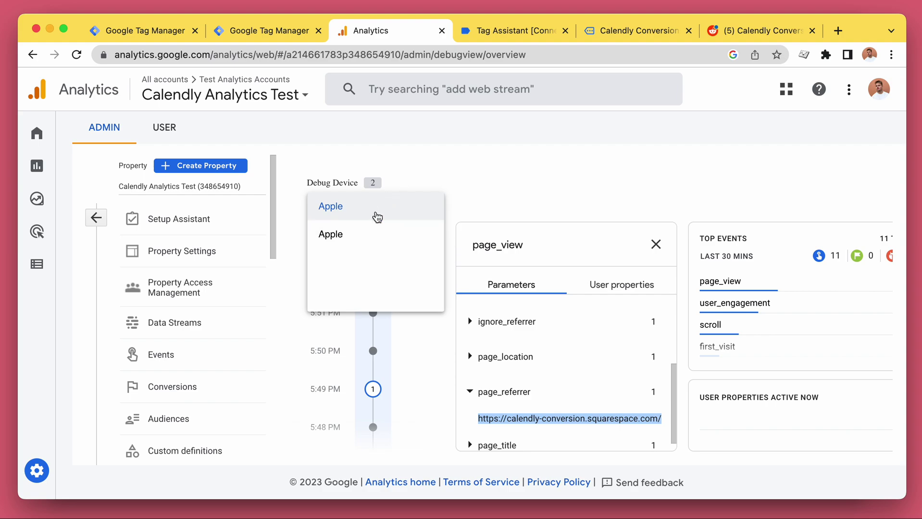
pyautogui.click(506, 195)
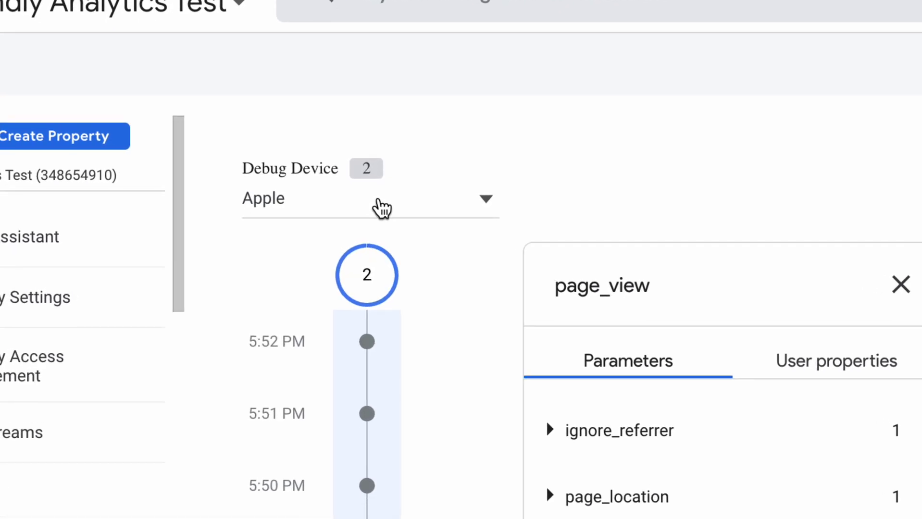
pyautogui.click(381, 204)
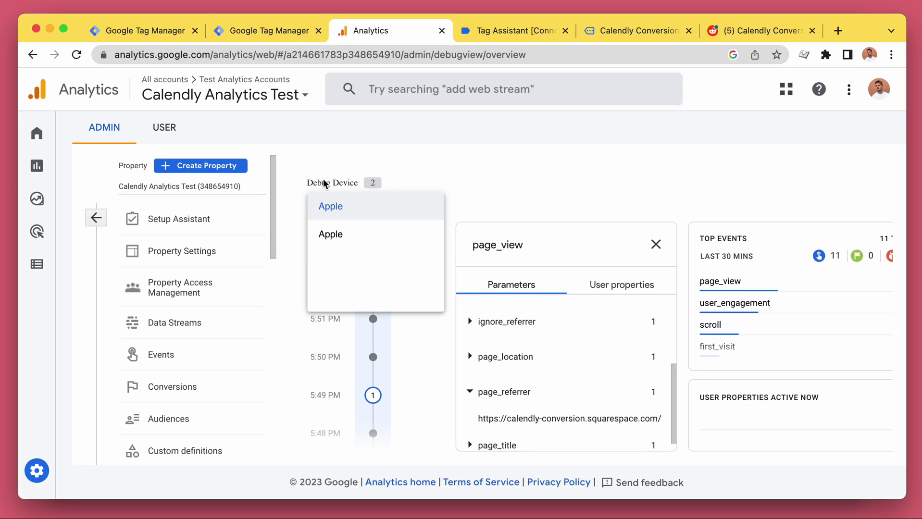
pyautogui.click(384, 235)
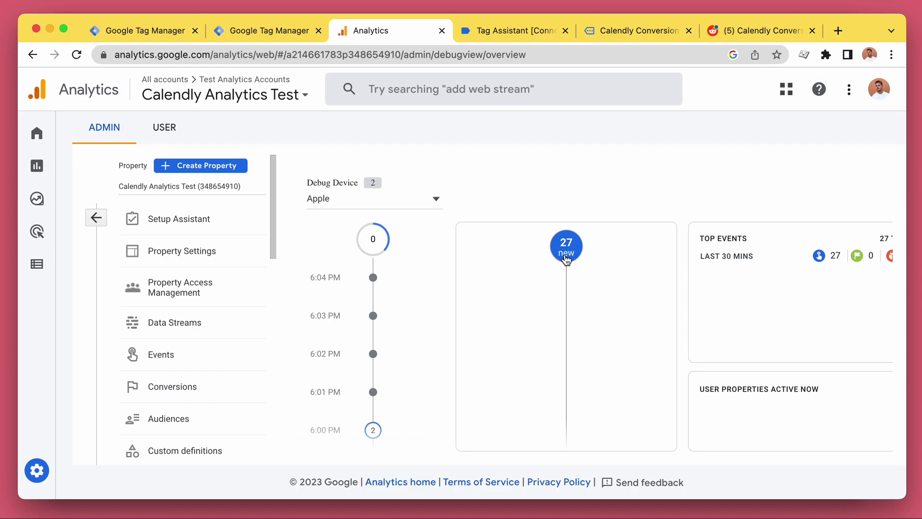
# Step: Inspect the page_view, invitee_event_type_page and 5:49 PM events, then resume the live stream
pyautogui.click(731, 283)
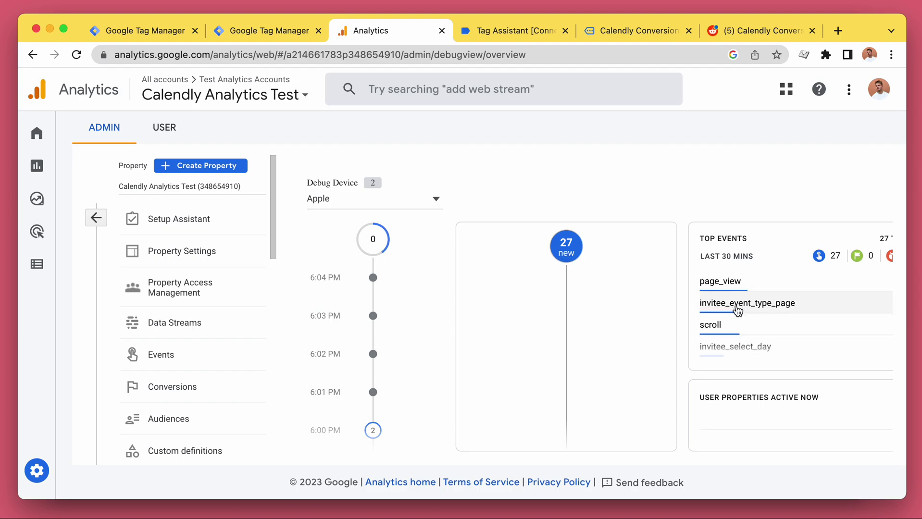
pyautogui.click(738, 304)
pyautogui.click(656, 244)
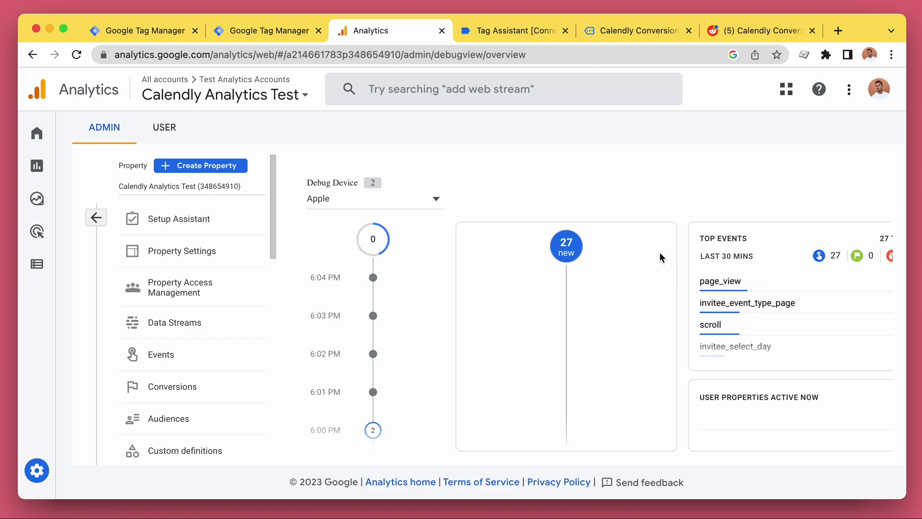
pyautogui.scroll(-10, 389, 260)
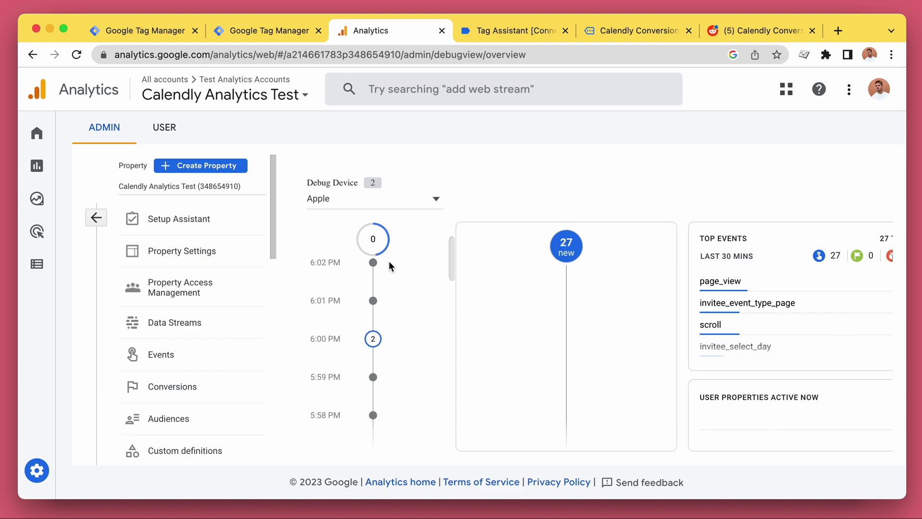
pyautogui.click(372, 297)
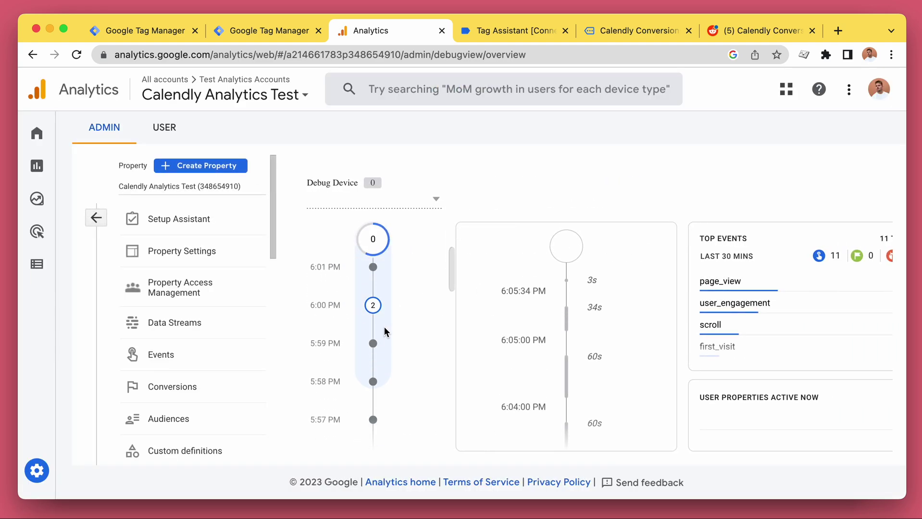
pyautogui.scroll(-5, 375, 289)
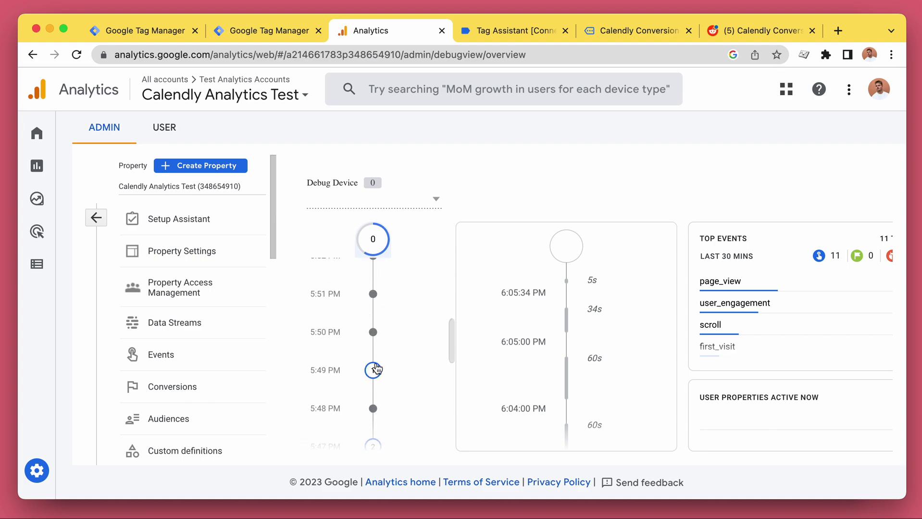
pyautogui.click(566, 246)
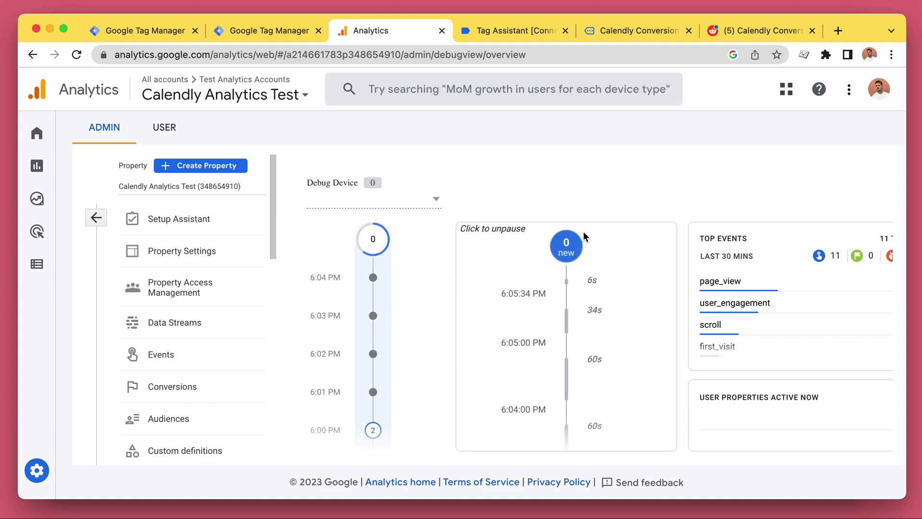
pyautogui.click(583, 234)
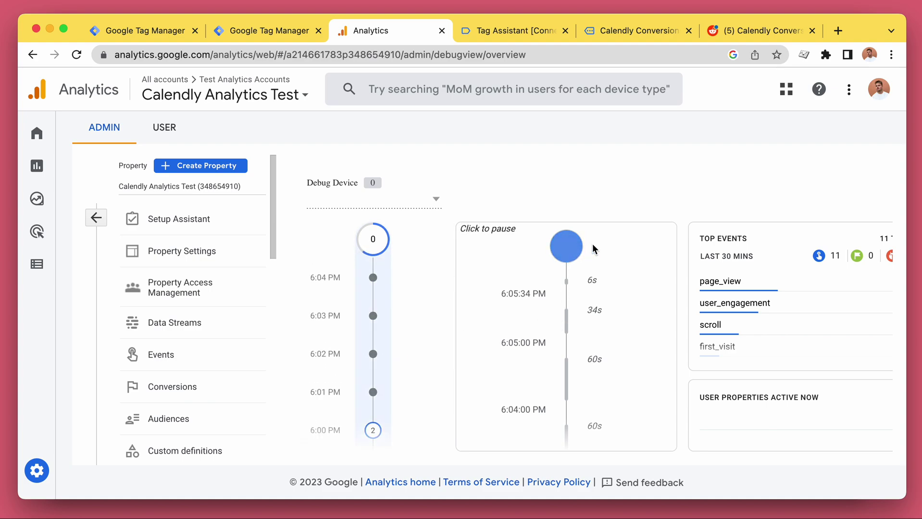
# Step: Pick Thursday January 12 in the Calendly booking calendar, then return to DebugView
pyautogui.click(637, 32)
pyautogui.click(464, 264)
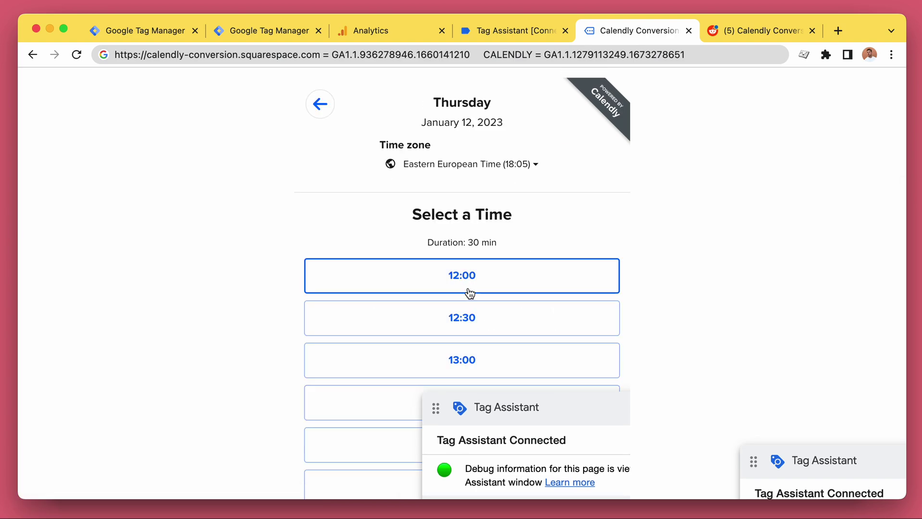
pyautogui.scroll(-10, 530, 289)
pyautogui.scroll(9, 531, 288)
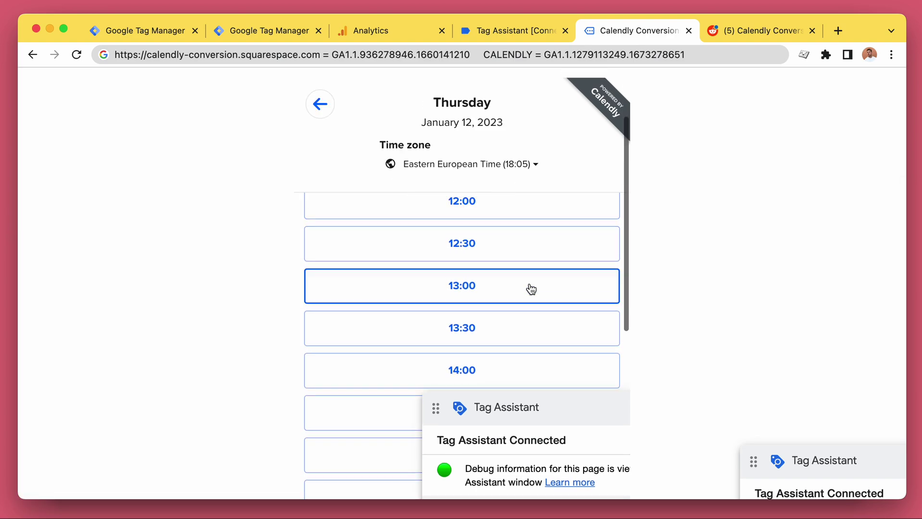
pyautogui.scroll(2, 529, 289)
pyautogui.scroll(-10, 519, 332)
pyautogui.moveTo(506, 409); pyautogui.dragTo(528, 416)
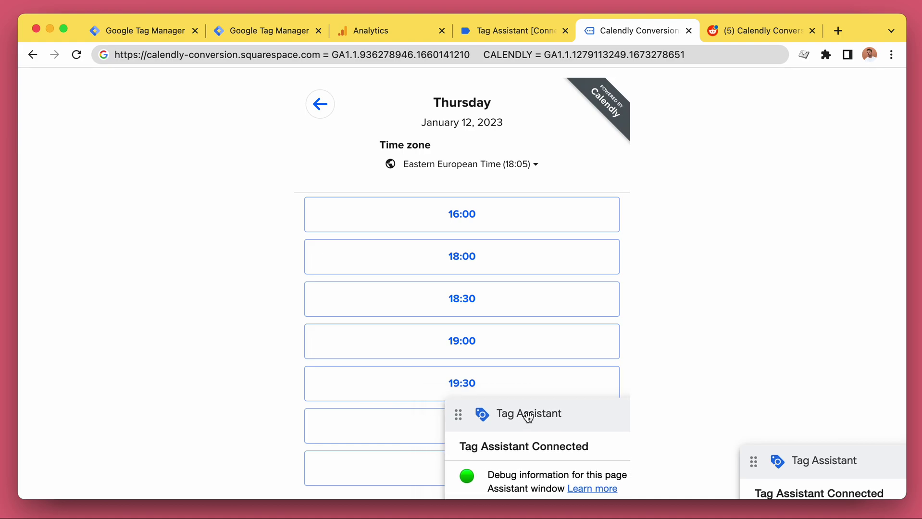
pyautogui.hotkey('ctrl', 'shift', 'Tab')
pyautogui.hotkey('ctrl', 'shift', 'Tab')
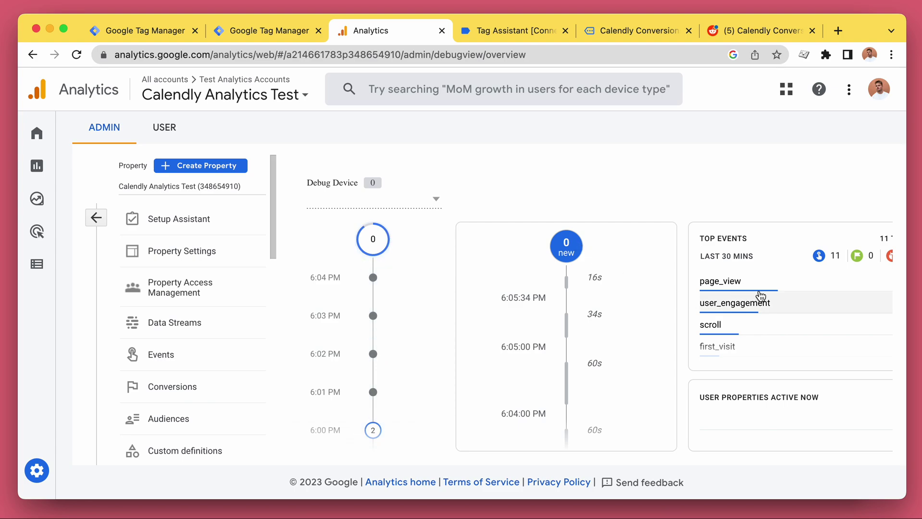
# Step: Inspect the page_view event's page_referrer and page_location values, then glance at user_engagement details
pyautogui.click(733, 282)
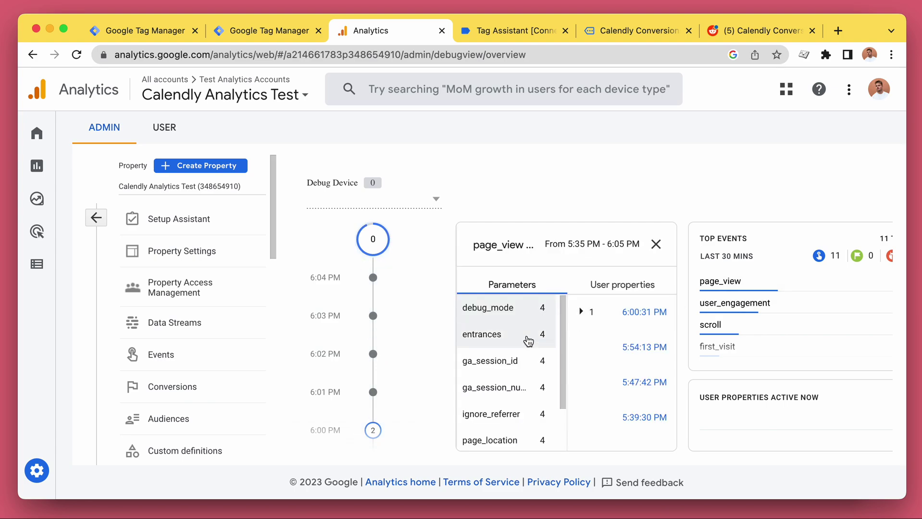
pyautogui.scroll(-2, 529, 356)
pyautogui.click(511, 412)
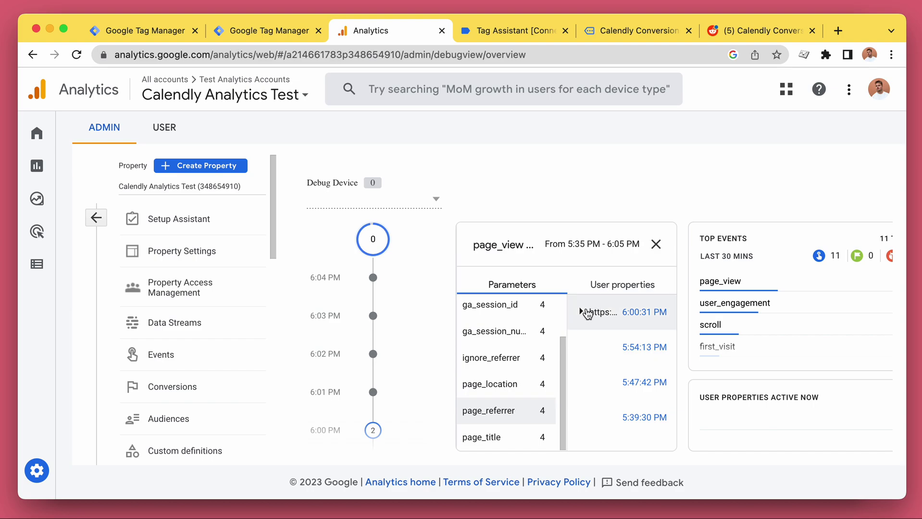
pyautogui.click(582, 310)
pyautogui.scroll(-3, 596, 346)
pyautogui.scroll(-1, 634, 370)
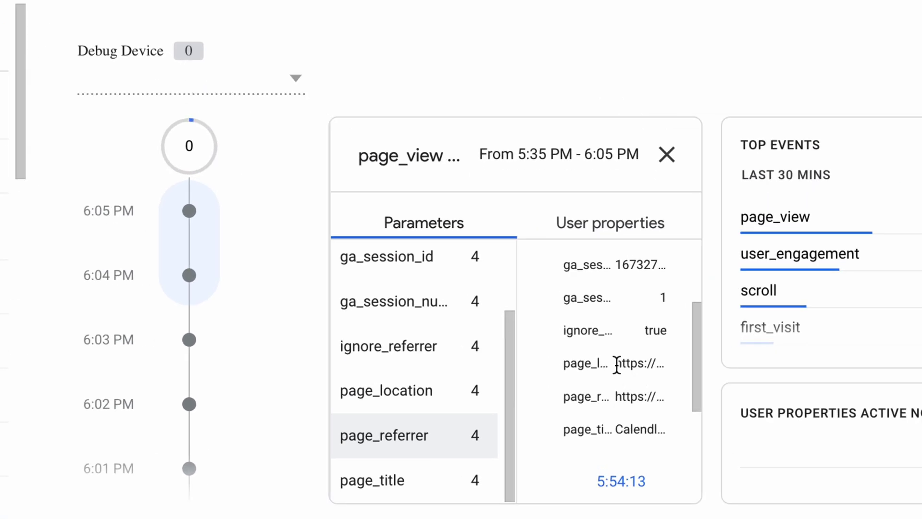
pyautogui.moveTo(617, 364)
pyautogui.mouseDown()
pyautogui.moveTo(667, 363)
pyautogui.moveTo(622, 350)
pyautogui.mouseUp()
pyautogui.click(666, 154)
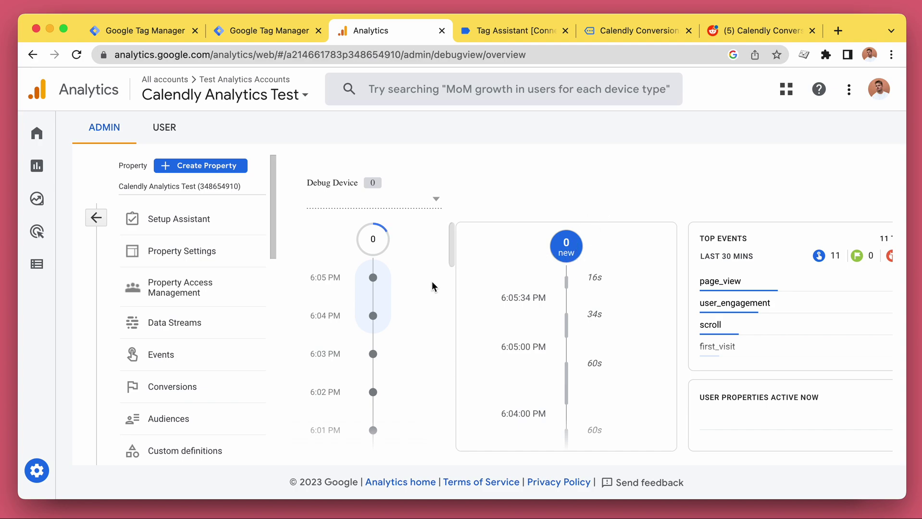
pyautogui.click(756, 301)
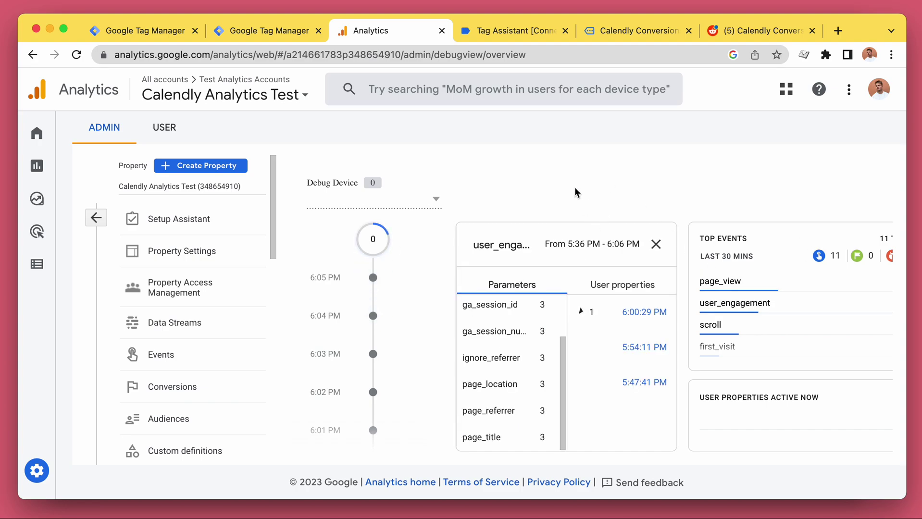
pyautogui.click(649, 249)
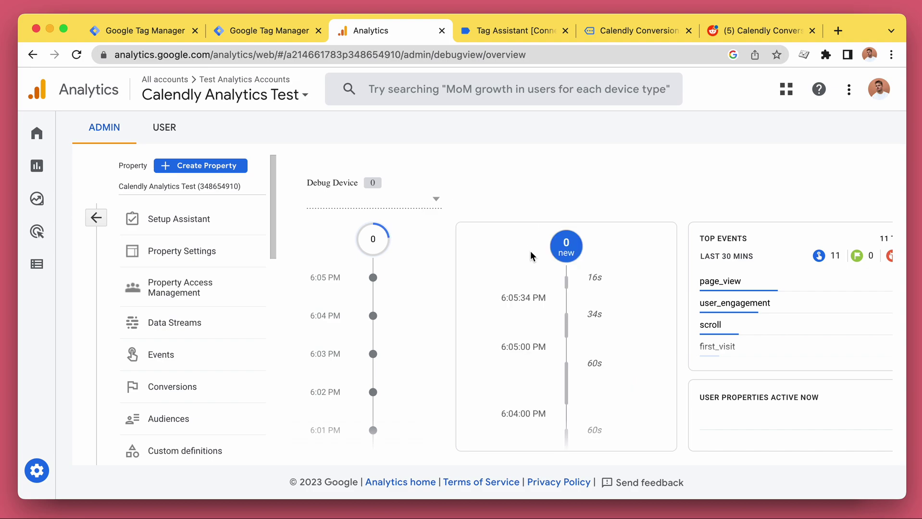
# Step: Pick and confirm the 18:00 slot in the Calendly booking page, then return to Tag Assistant
pyautogui.click(546, 31)
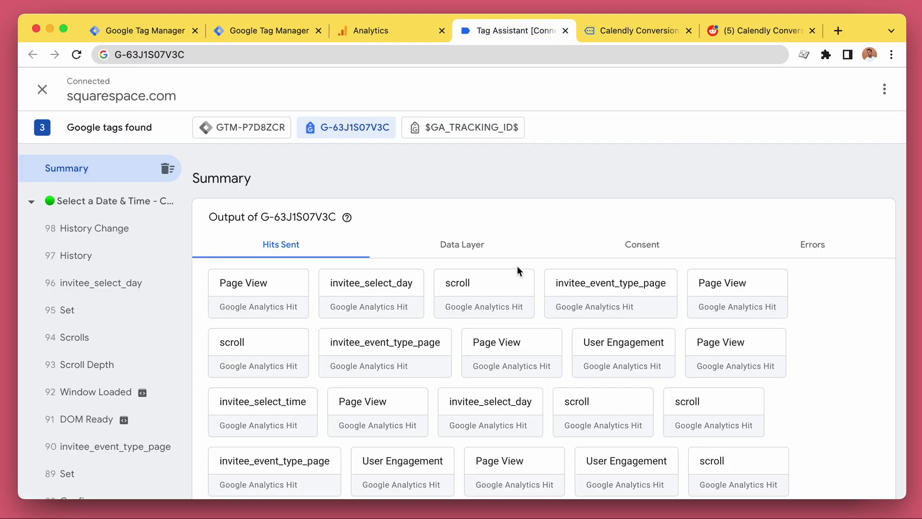
pyautogui.click(631, 28)
pyautogui.click(530, 255)
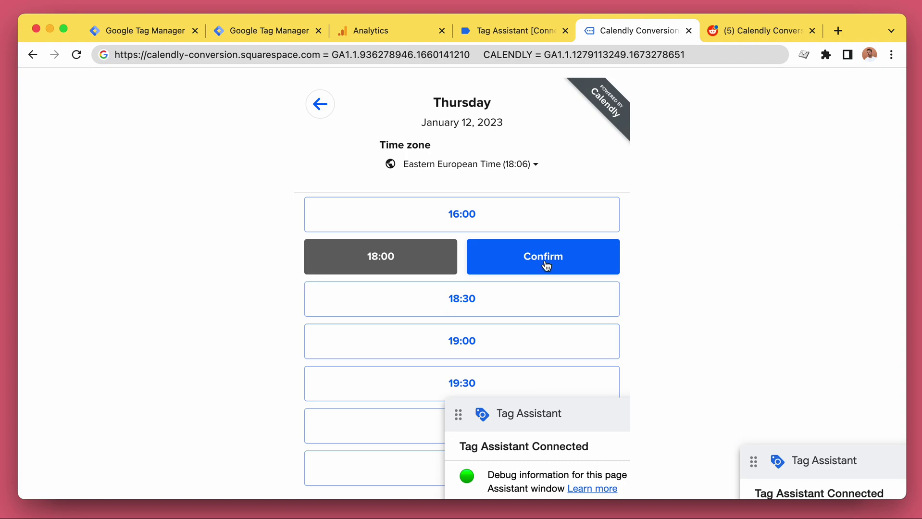
pyautogui.click(506, 245)
pyautogui.scroll(-3, 506, 235)
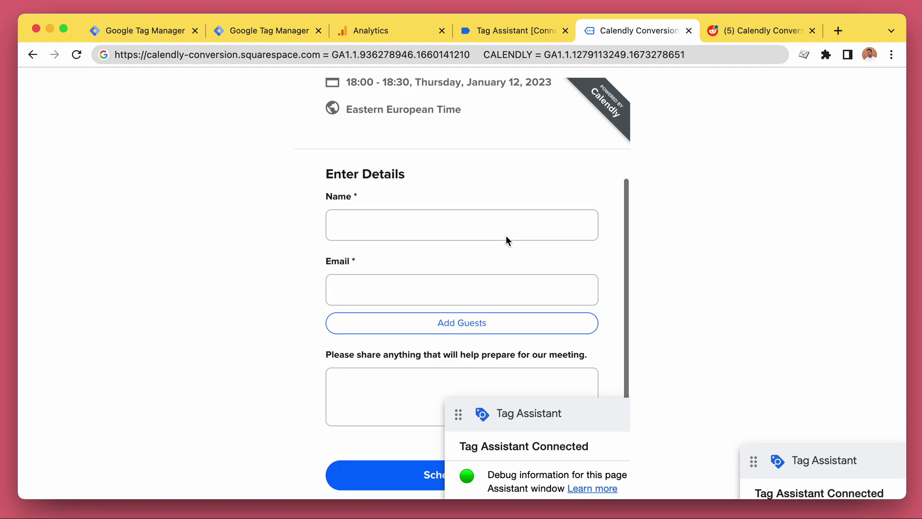
pyautogui.hotkey('ctrl', 'shift', 'Tab')
pyautogui.hotkey('ctrl', 'shift', 'Tab')
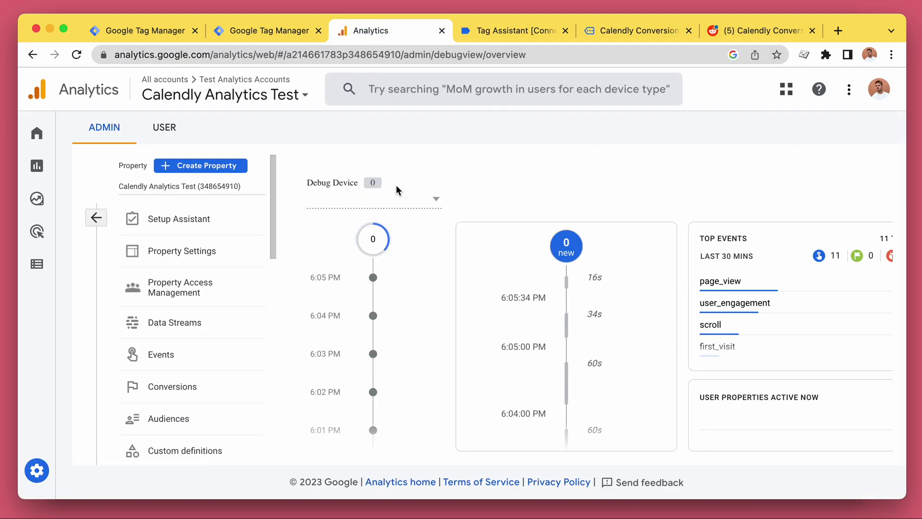
# Step: Switch DebugView from the first Apple debug device to the second, then reload the page
pyautogui.click(396, 209)
pyautogui.click(389, 216)
pyautogui.click(395, 202)
pyautogui.click(393, 231)
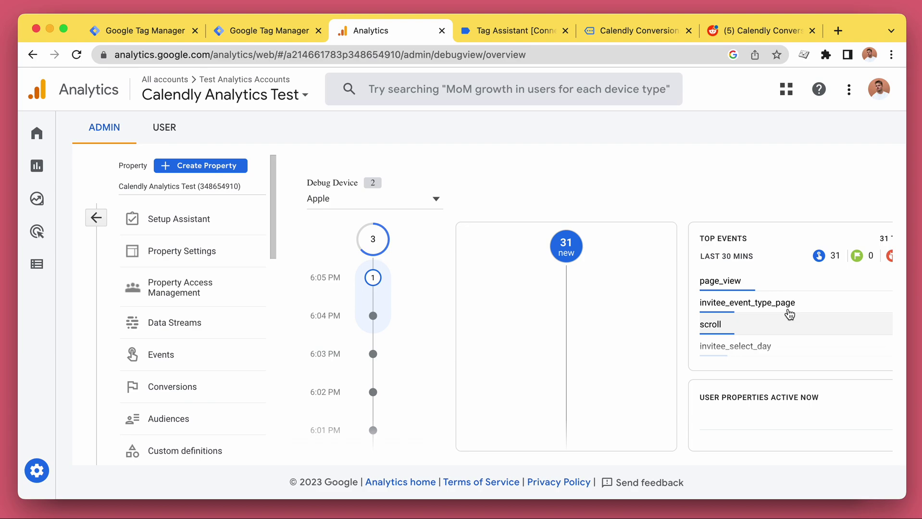
pyautogui.press('super+r')
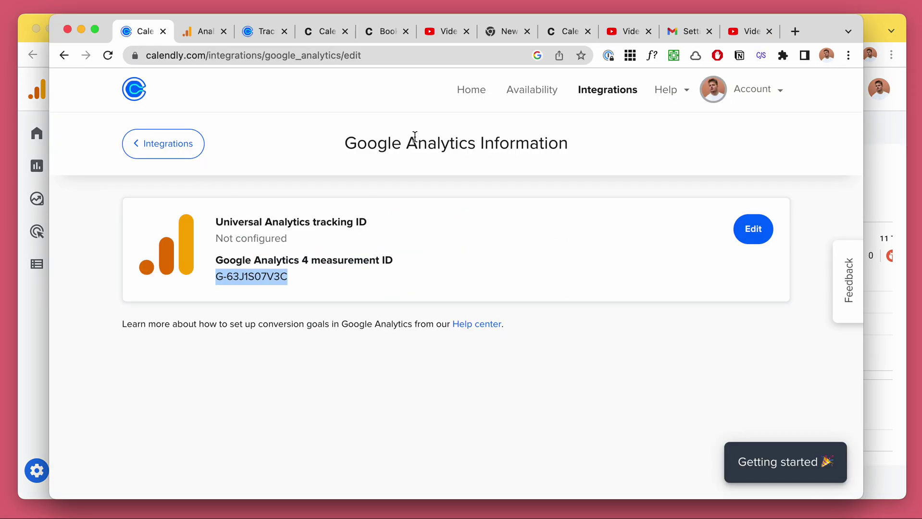
# Step: Highlight the Google Analytics 4 measurement ID heading and value on Calendly's integration page
pyautogui.rightClick(219, 269)
pyautogui.click(207, 174)
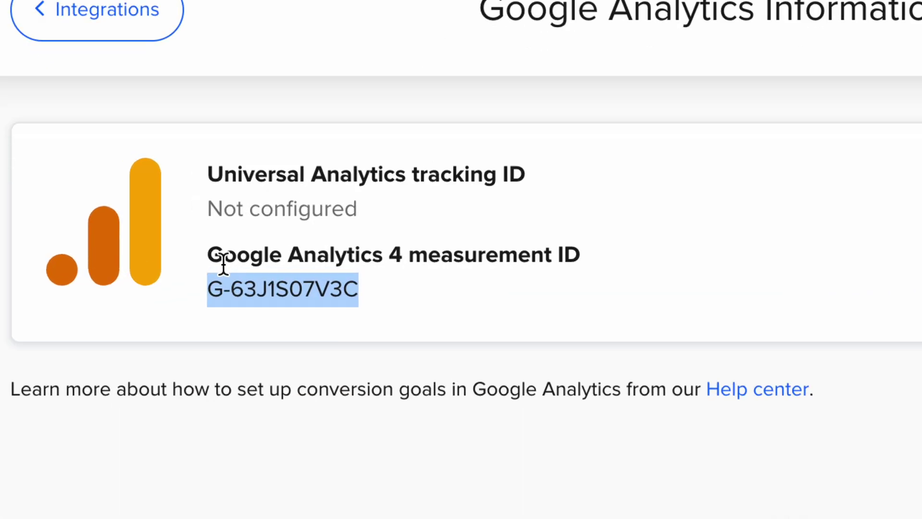
pyautogui.click(218, 261)
pyautogui.moveTo(207, 255); pyautogui.dragTo(428, 323)
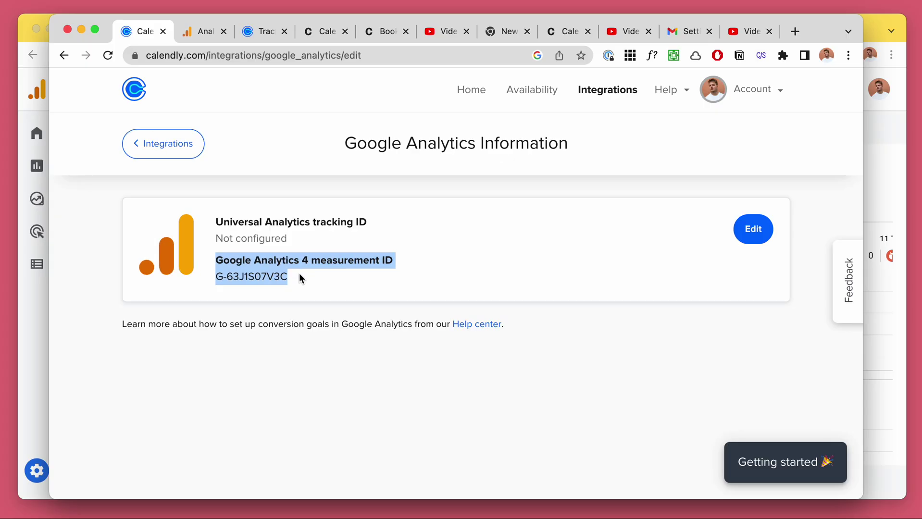
pyautogui.moveTo(216, 260); pyautogui.dragTo(309, 277)
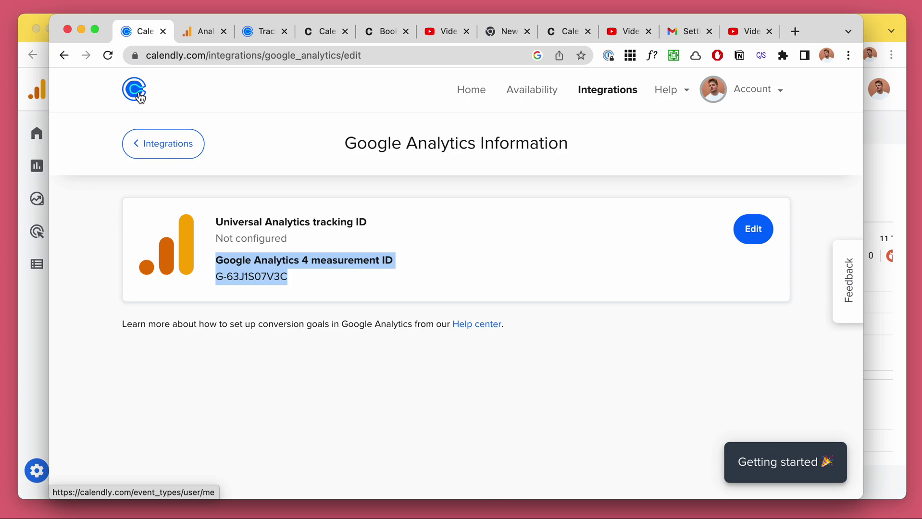
# Step: Highlight Universal Analytics (not configured) through G-63J1S07V3C, then switch back to the Squarespace window
pyautogui.moveTo(215, 222); pyautogui.dragTo(296, 278)
pyautogui.click(326, 277)
pyautogui.click(218, 222)
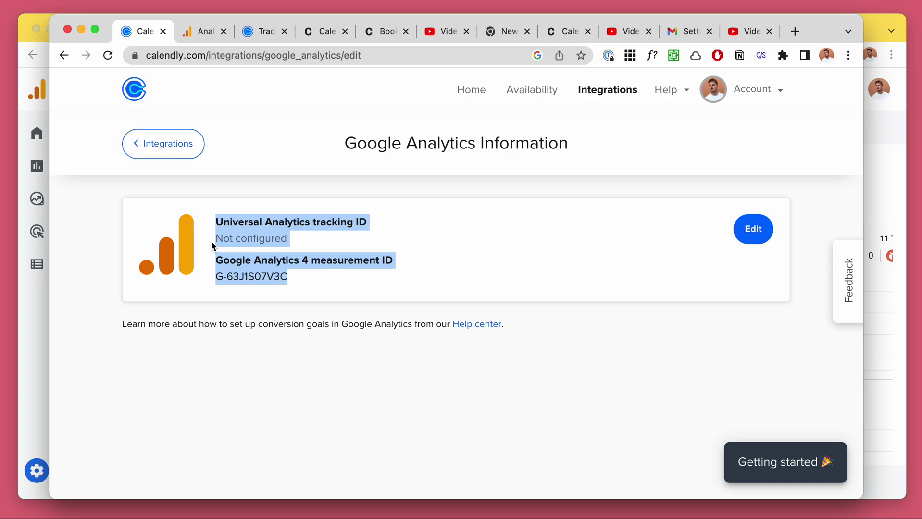
pyautogui.click(222, 224)
pyautogui.moveTo(222, 224); pyautogui.dragTo(313, 283)
pyautogui.click(314, 282)
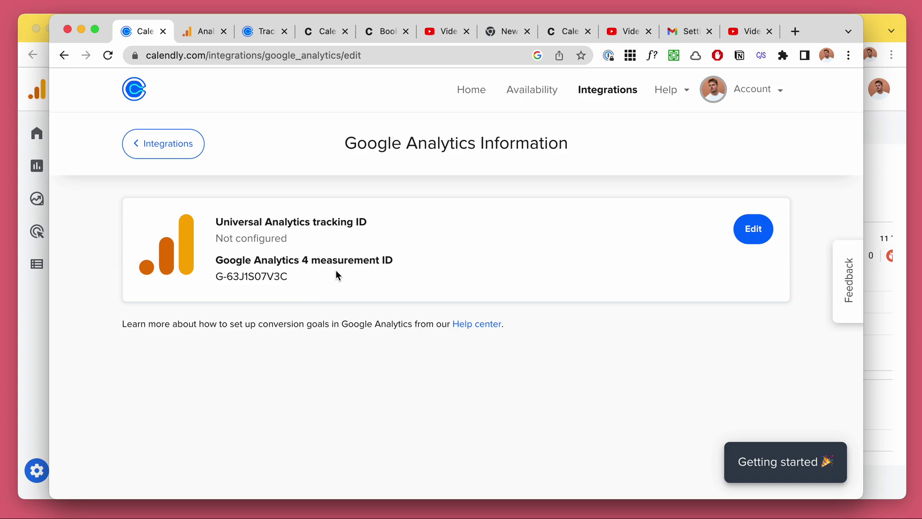
pyautogui.press('super+grave')
# Step: Load the site's /thank-you page by editing the Calendly Conversion page address
pyautogui.click(622, 34)
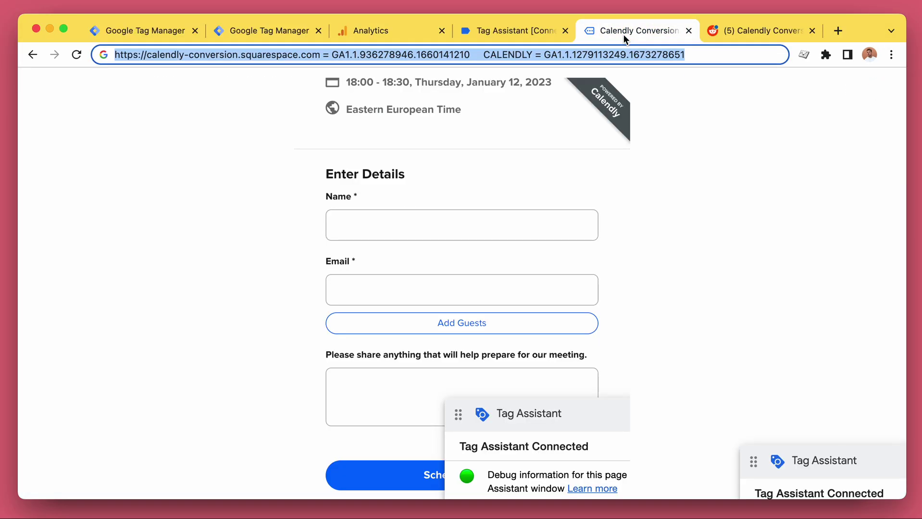
pyautogui.click(366, 54)
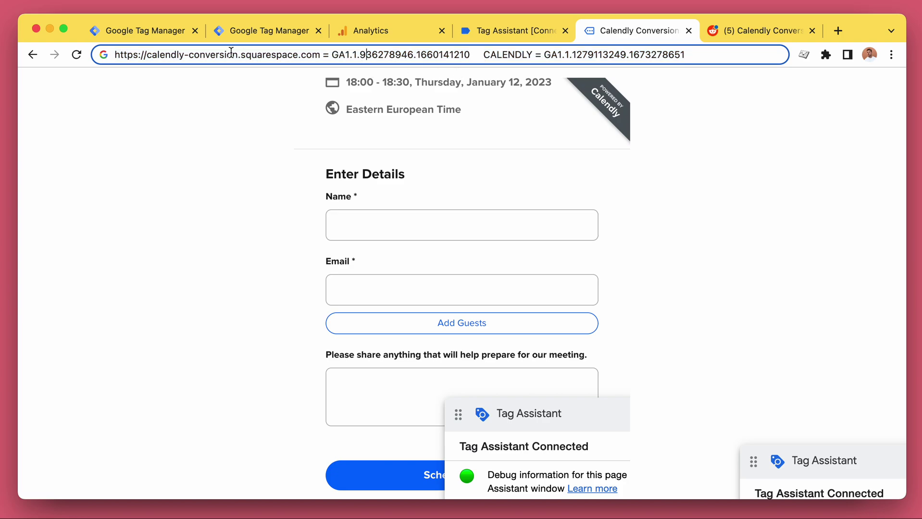
pyautogui.click(320, 55)
pyautogui.press('shift+super+Right')
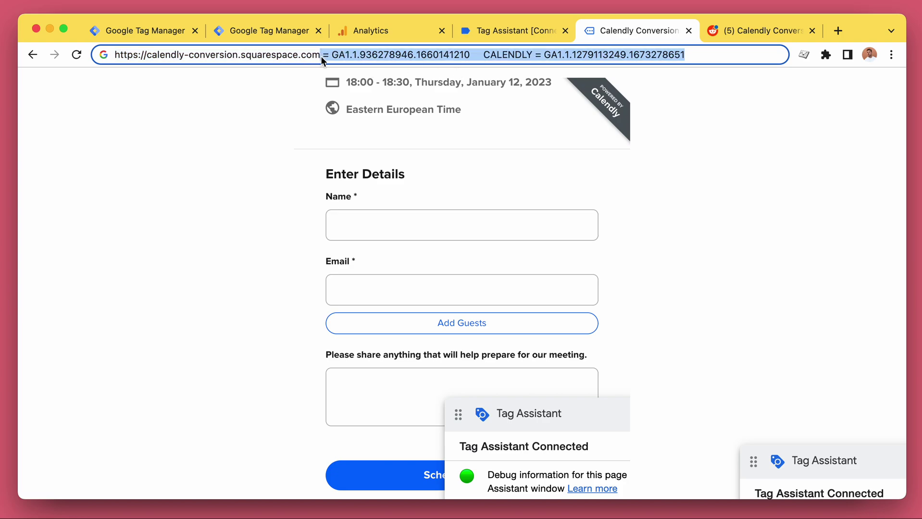
pyautogui.write('/thank-you')
pyautogui.press('Return')
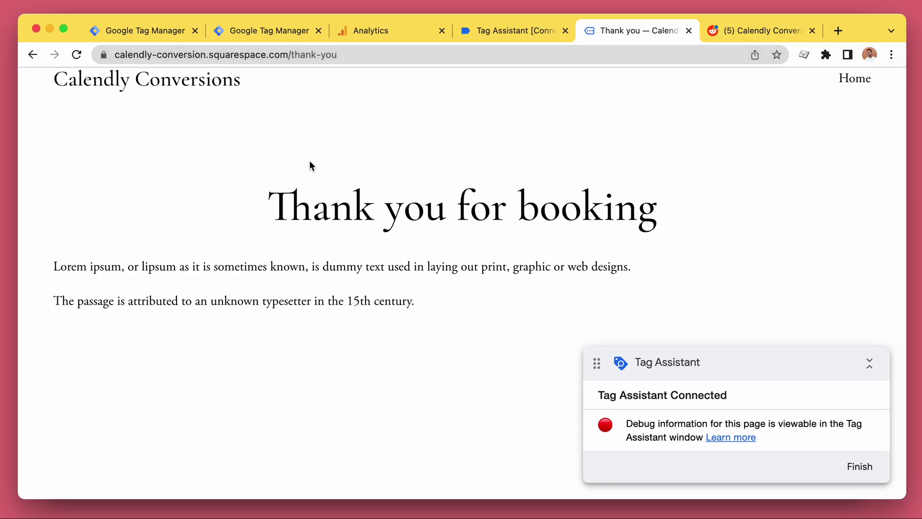
# Step: Go back to the booking calendar, move the Tag Assistant panel aside, and bring Calendly forward
pyautogui.hscroll(-5, 309, 161)
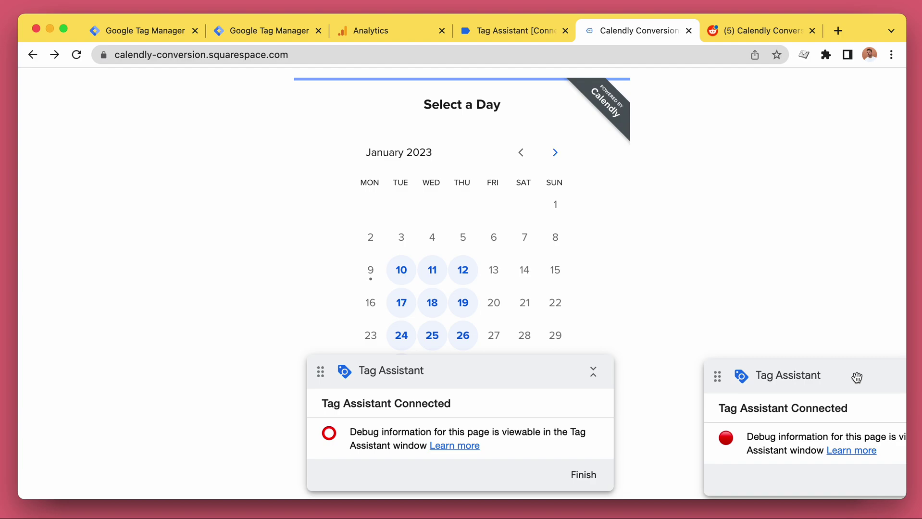
pyautogui.moveTo(532, 370); pyautogui.dragTo(622, 342)
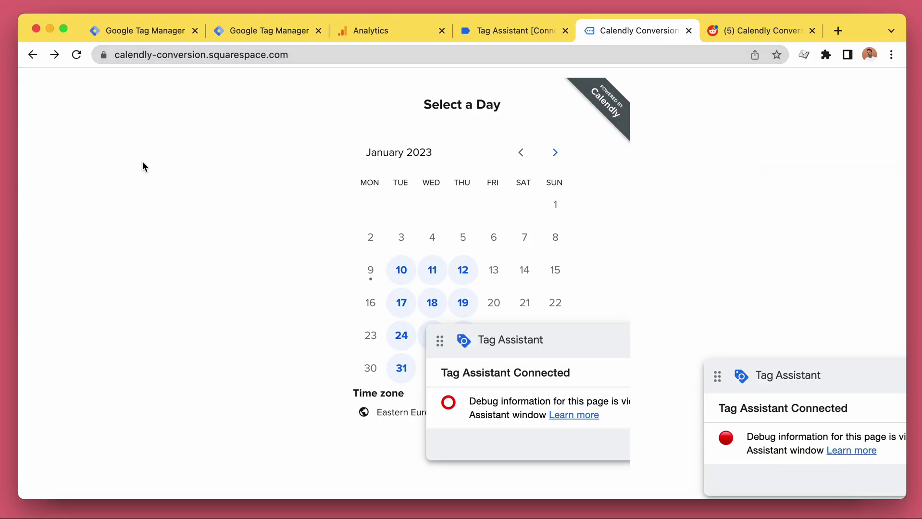
pyautogui.press('super+grave')
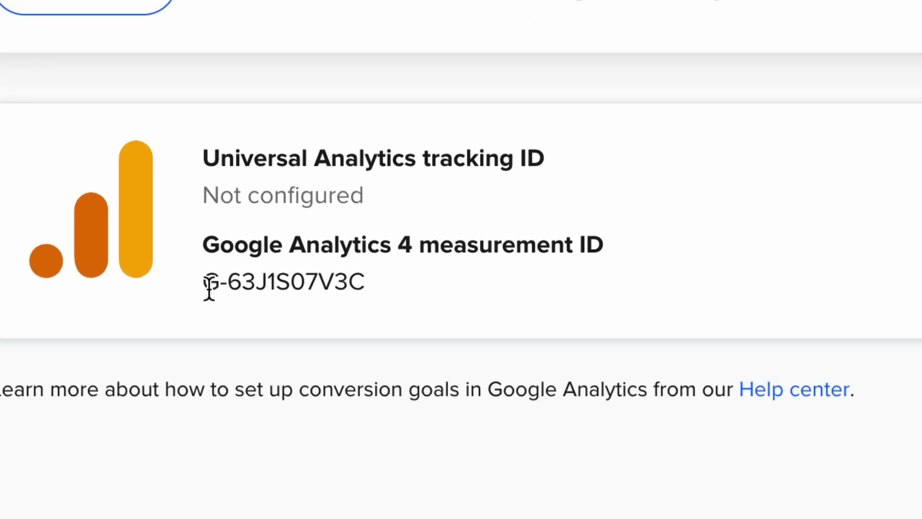
# Step: Select the text G-63J1S07V3C under Google Analytics 4 measurement ID
pyautogui.moveTo(216, 278); pyautogui.dragTo(295, 282)
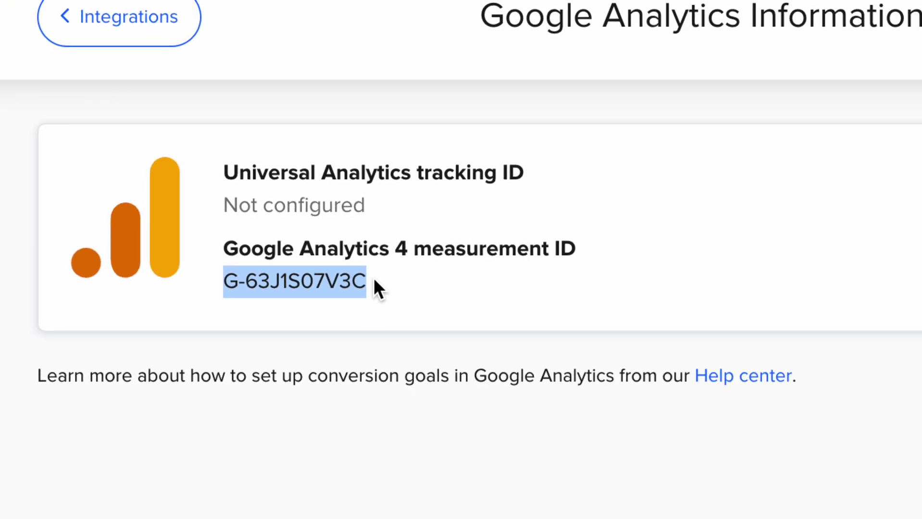
pyautogui.moveTo(232, 275)
pyautogui.mouseDown()
pyautogui.moveTo(389, 285)
pyautogui.moveTo(230, 280)
pyautogui.mouseUp()
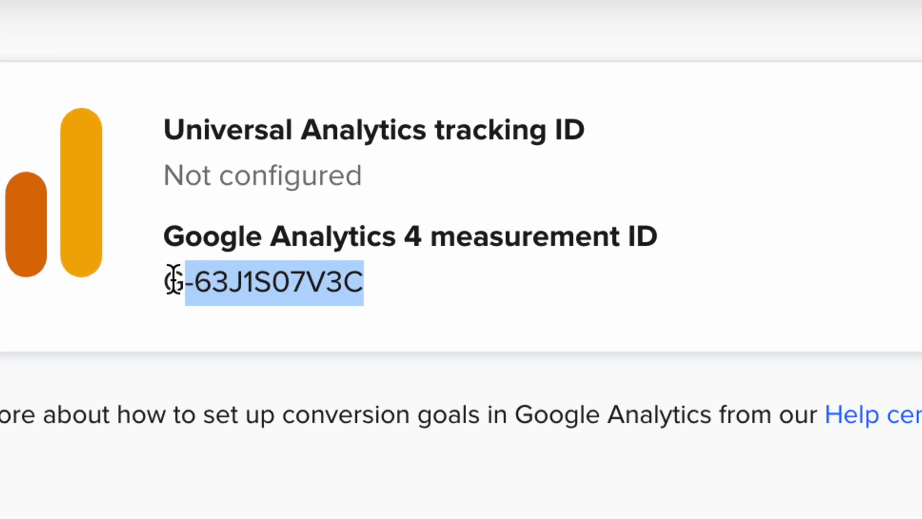
pyautogui.moveTo(174, 280); pyautogui.dragTo(166, 280)
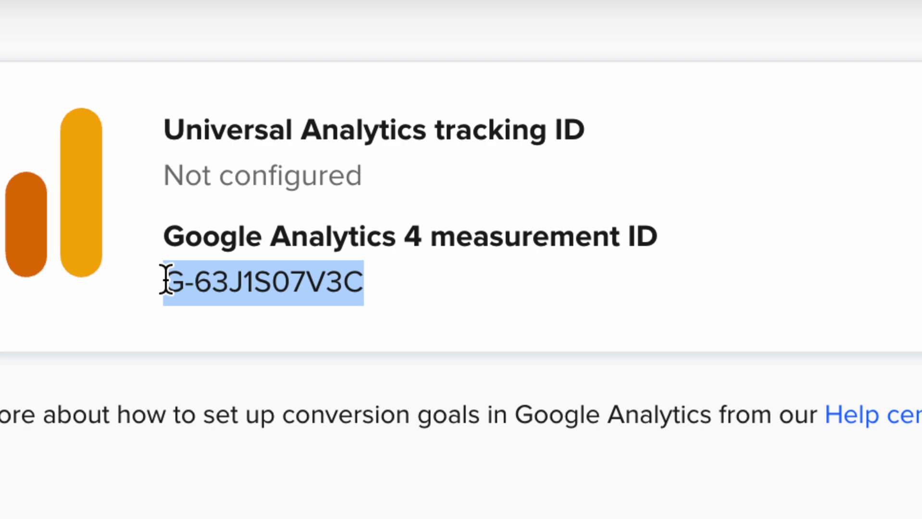
pyautogui.moveTo(166, 280); pyautogui.dragTo(432, 292)
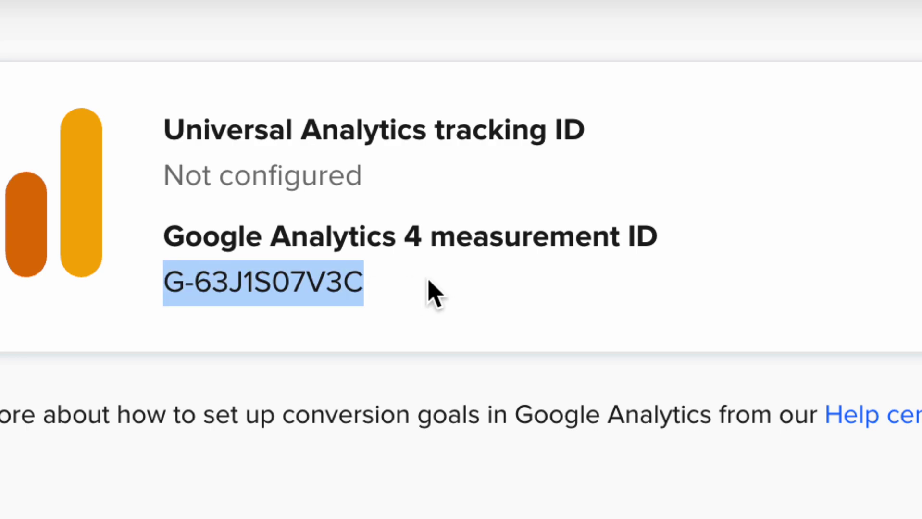